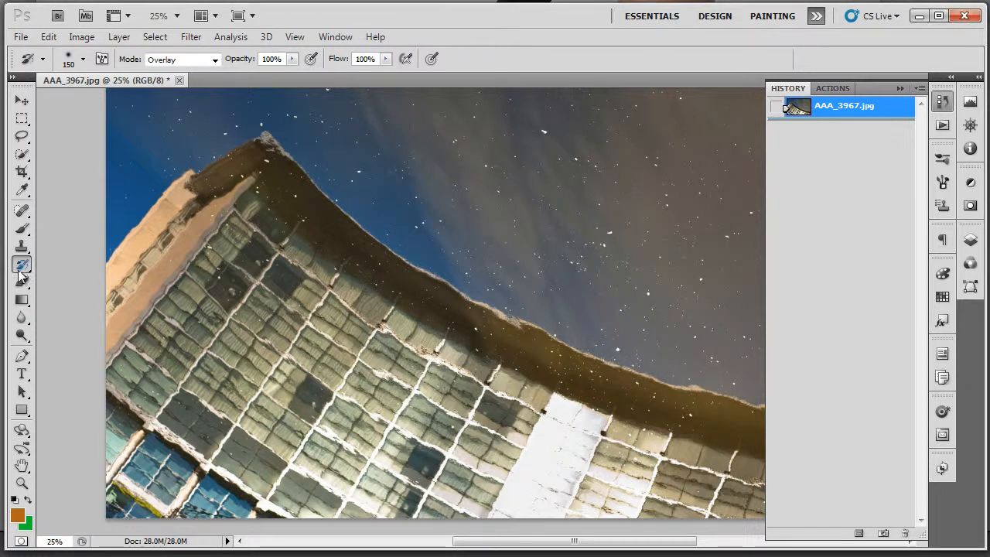
Try to paint on the photo with the History Brush in Overlay mode
{"action": "left_click", "coordinate": [21, 266]}
{"action": "left_click", "coordinate": [67, 265]}
{"action": "left_click", "coordinate": [79, 220]}
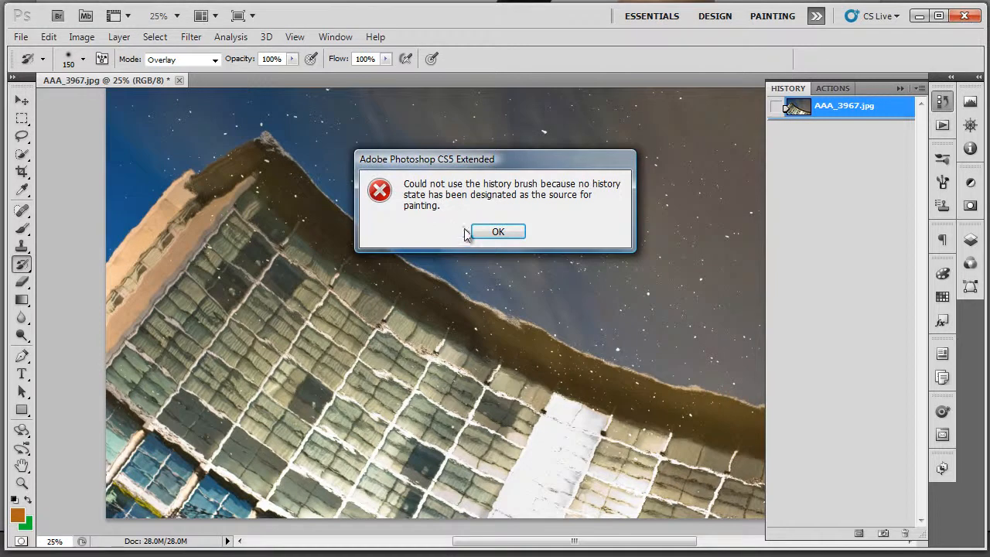
{"action": "left_click", "coordinate": [494, 231]}
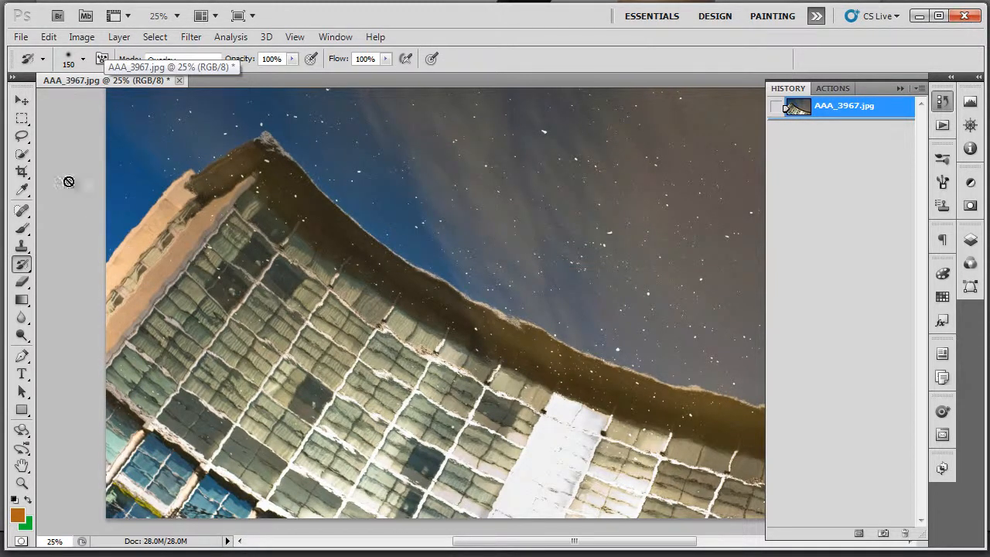
Draw a rounded freehand selection around a patch of the sky with the Lasso tool
{"action": "left_click", "coordinate": [26, 140]}
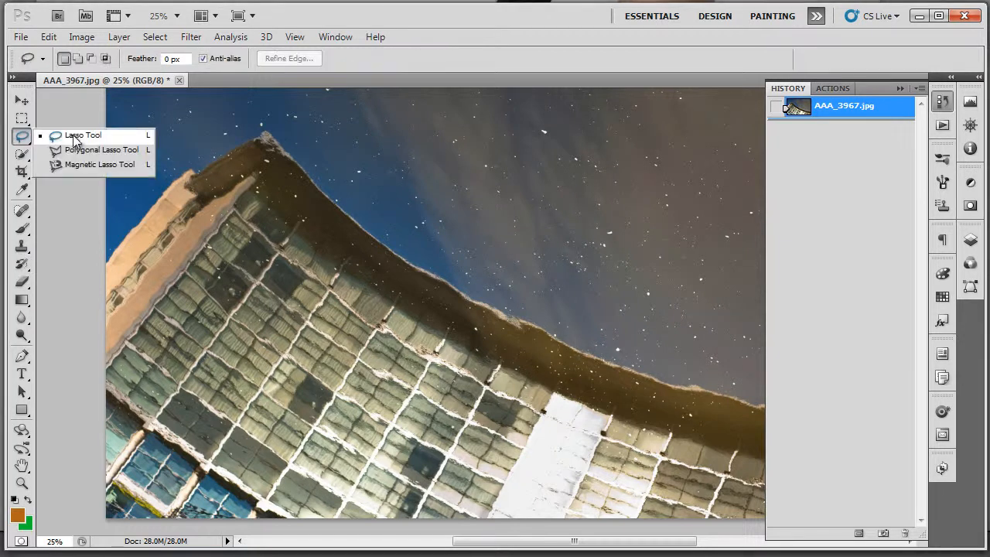
{"action": "left_click", "coordinate": [74, 137]}
{"action": "mouse_move", "coordinate": [661, 143]}
{"action": "left_mouse_down"}
{"action": "mouse_move", "coordinate": [636, 128]}
{"action": "mouse_move", "coordinate": [453, 131]}
{"action": "left_mouse_up"}
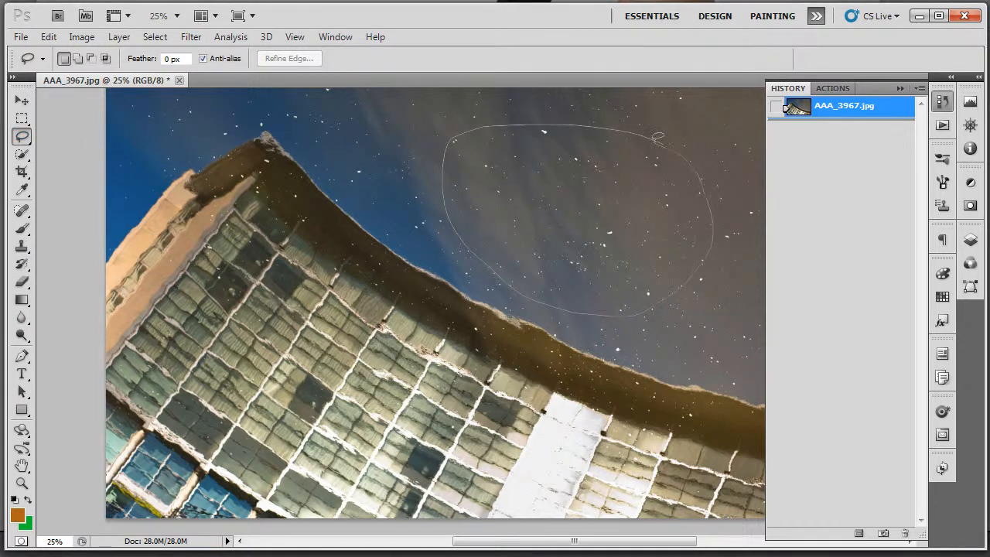
{"action": "left_click_drag", "start_coordinate": [657, 134], "coordinate": [644, 154]}
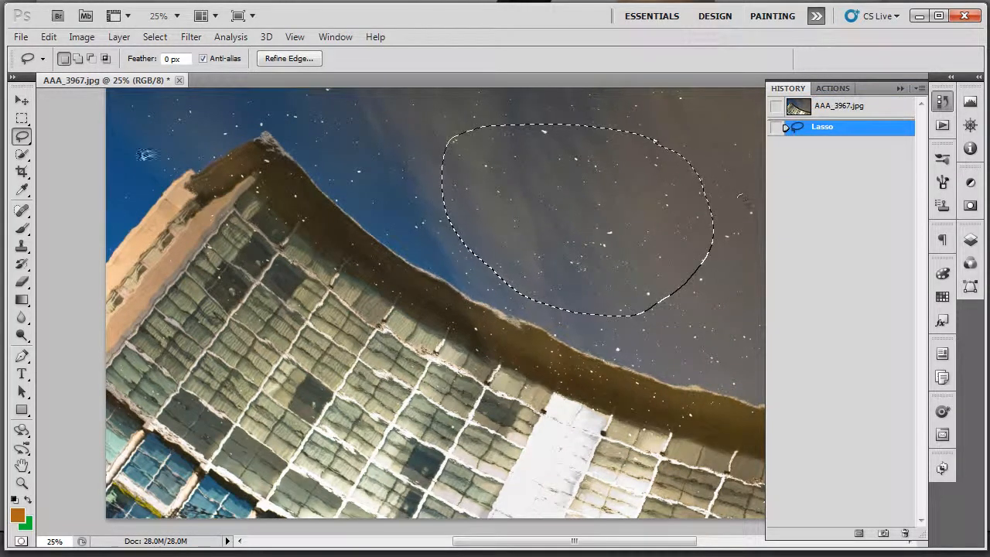
{"action": "left_click", "coordinate": [22, 153]}
{"action": "left_click", "coordinate": [22, 136]}
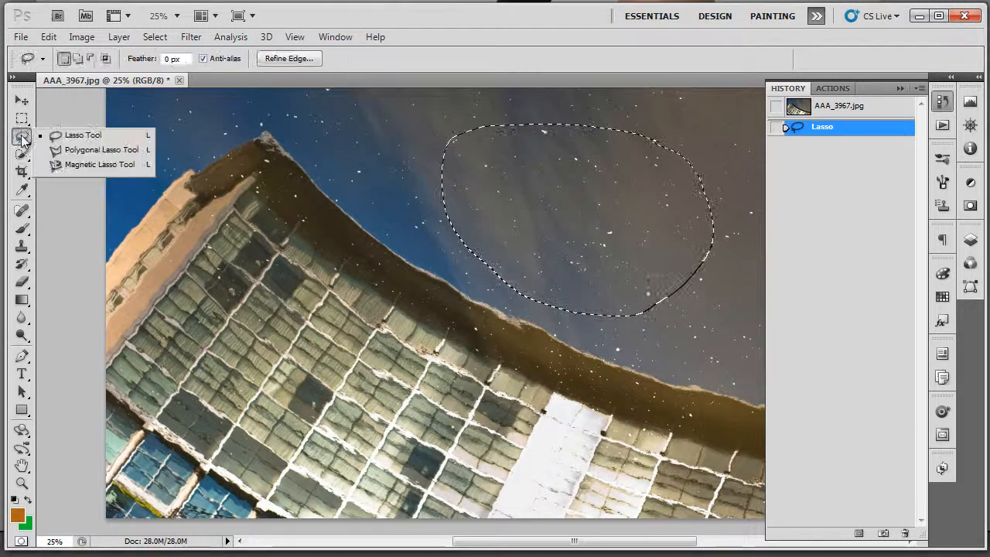
{"action": "left_click", "coordinate": [75, 136]}
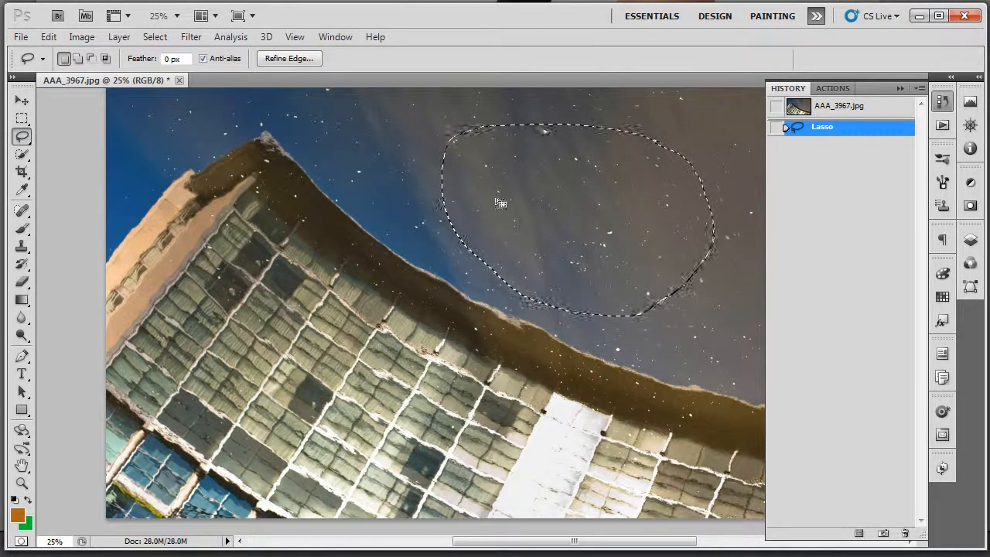
Paint the selected sky in Overlay mode with a size 500 History Brush sourced from the Lasso state, and revert to the opening snapshot
{"action": "left_click", "coordinate": [22, 264]}
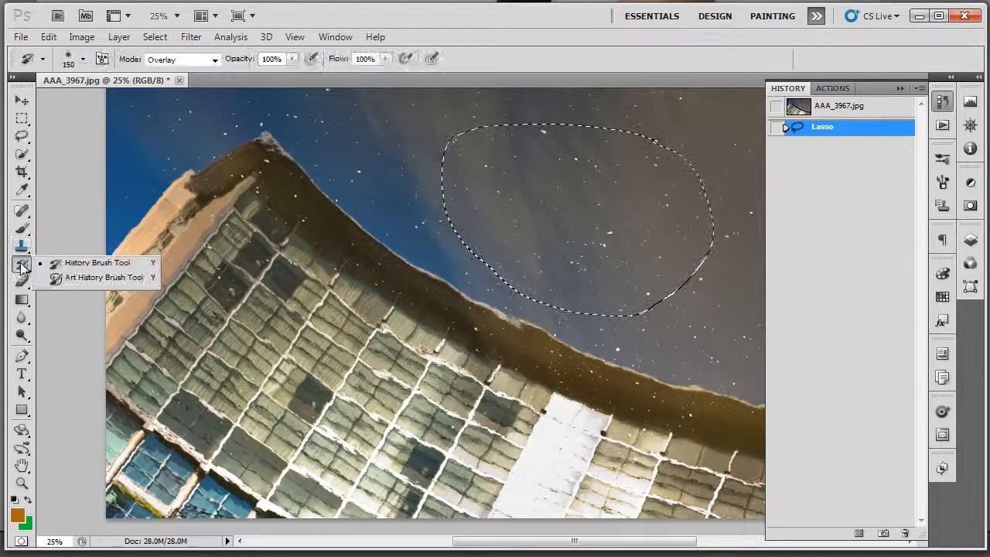
{"action": "left_click", "coordinate": [75, 267]}
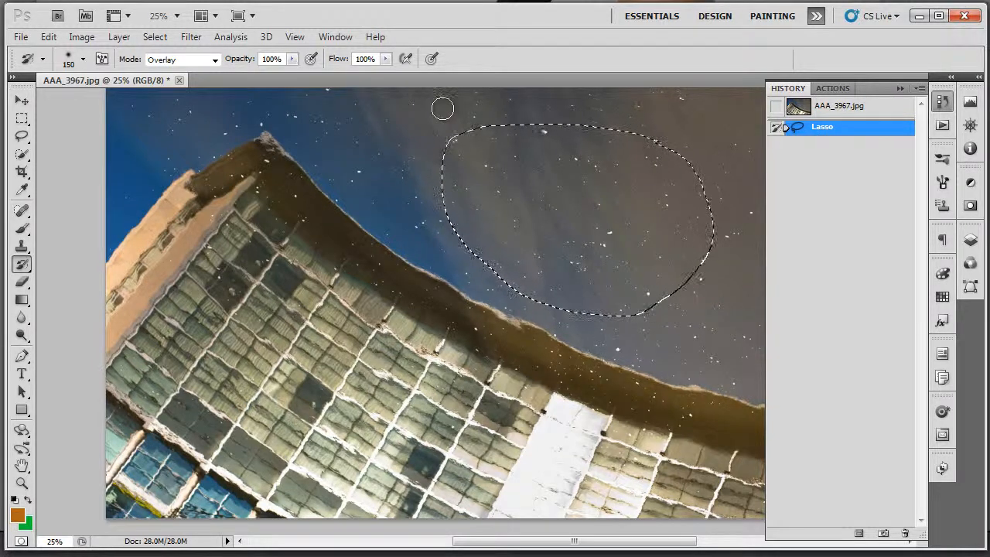
{"action": "key", "text": "bracketright"}
{"action": "key", "text": "bracketright"}
{"action": "key", "text": "bracketright"}
{"action": "key", "text": "bracketright"}
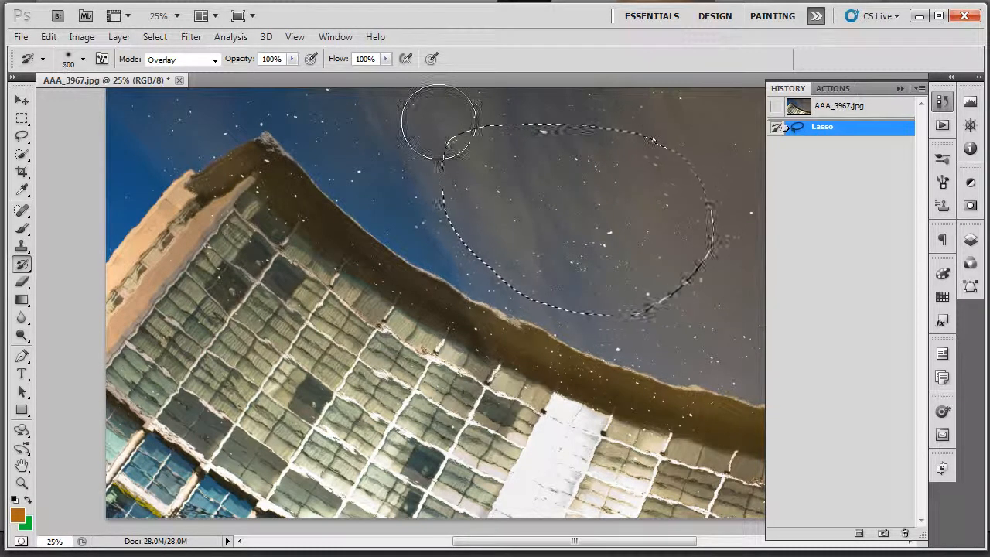
{"action": "left_click", "coordinate": [416, 169]}
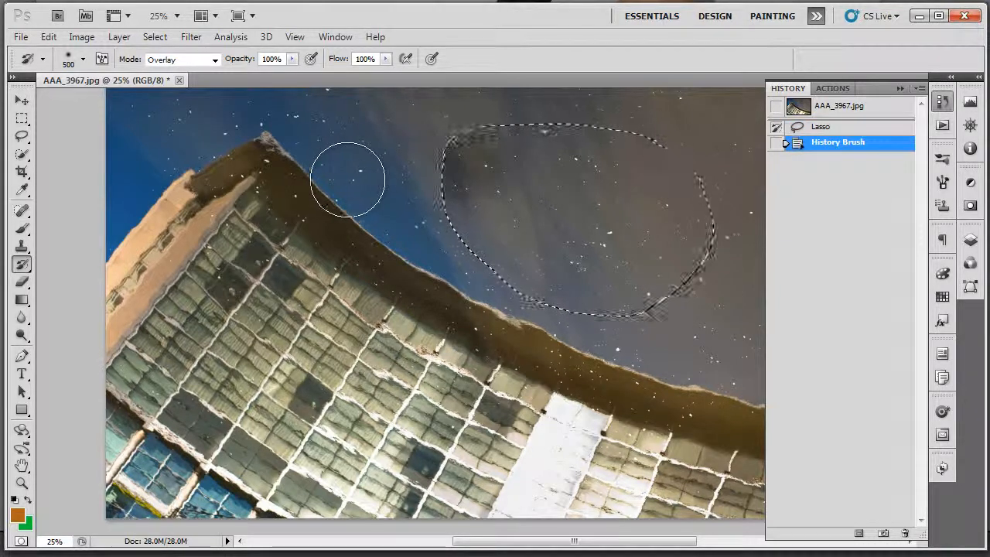
{"action": "left_click", "coordinate": [499, 194]}
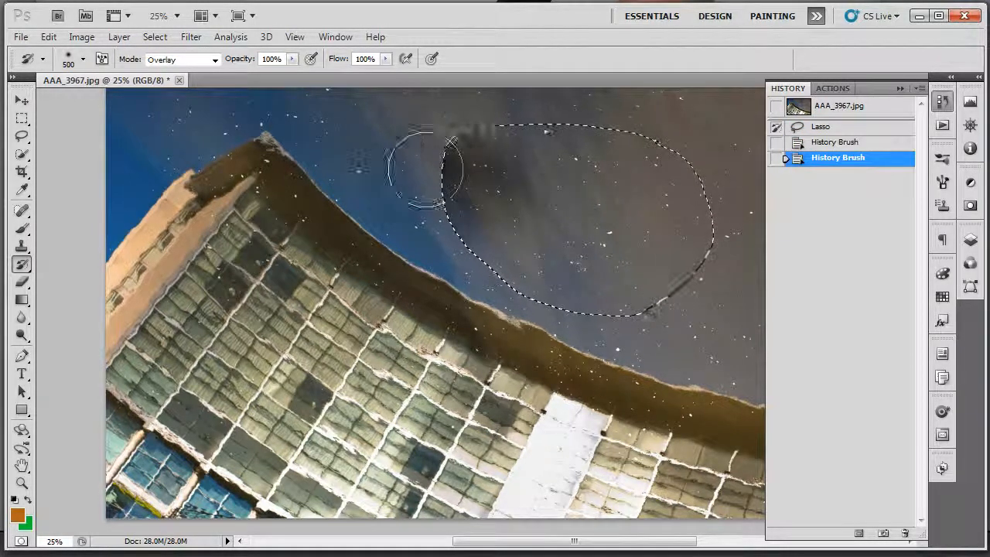
{"action": "mouse_move", "coordinate": [437, 171]}
{"action": "left_mouse_down"}
{"action": "mouse_move", "coordinate": [562, 145]}
{"action": "mouse_move", "coordinate": [441, 158]}
{"action": "left_mouse_up"}
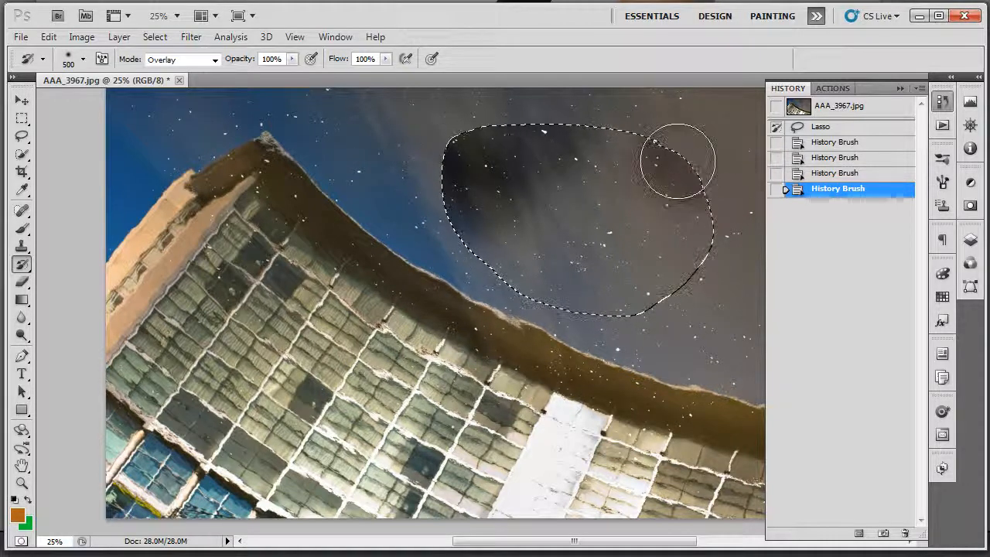
{"action": "left_click_drag", "start_coordinate": [668, 159], "coordinate": [681, 287]}
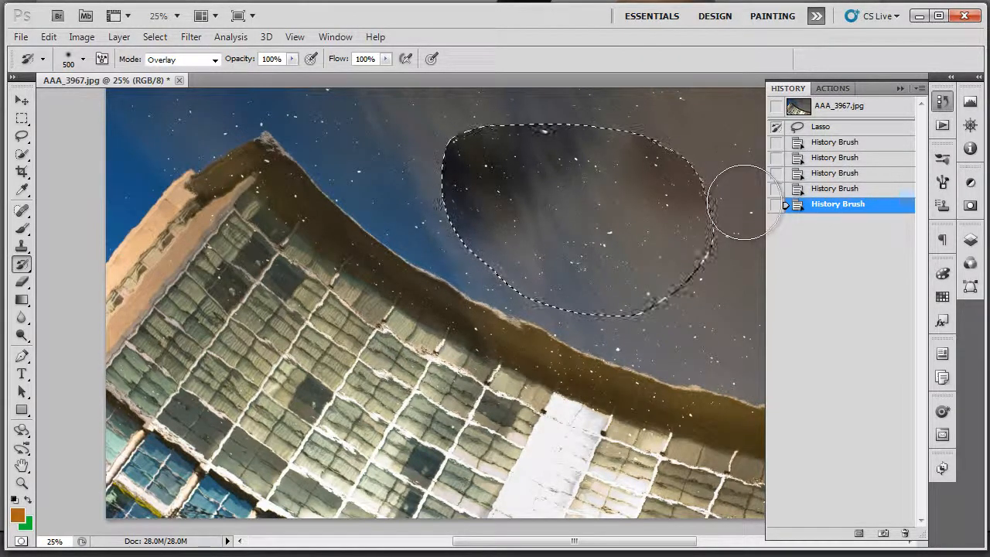
{"action": "left_click", "coordinate": [849, 110]}
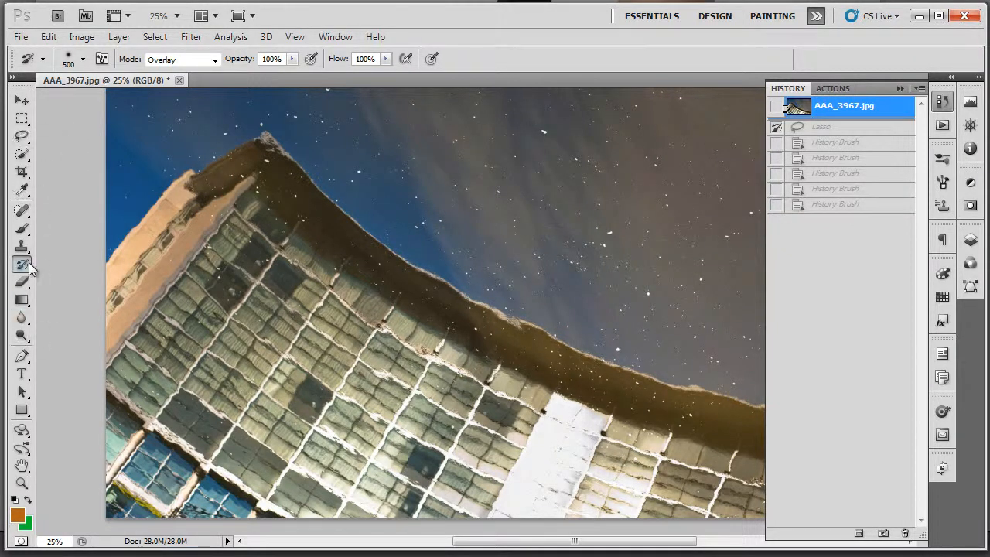
Draw a rectangular marquee across the sky and the building's roof edge, and revert to the opening snapshot
{"action": "left_click", "coordinate": [22, 152]}
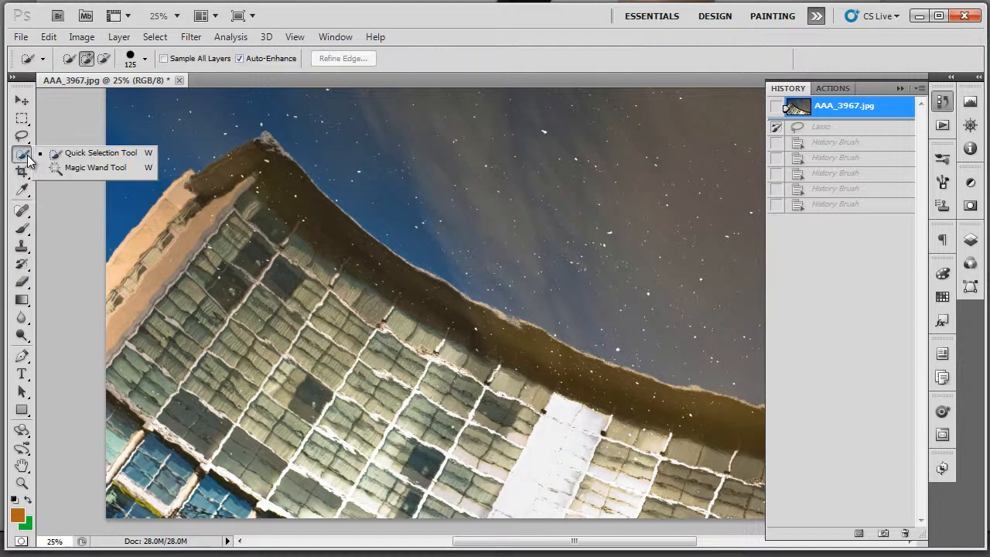
{"action": "left_click", "coordinate": [67, 155]}
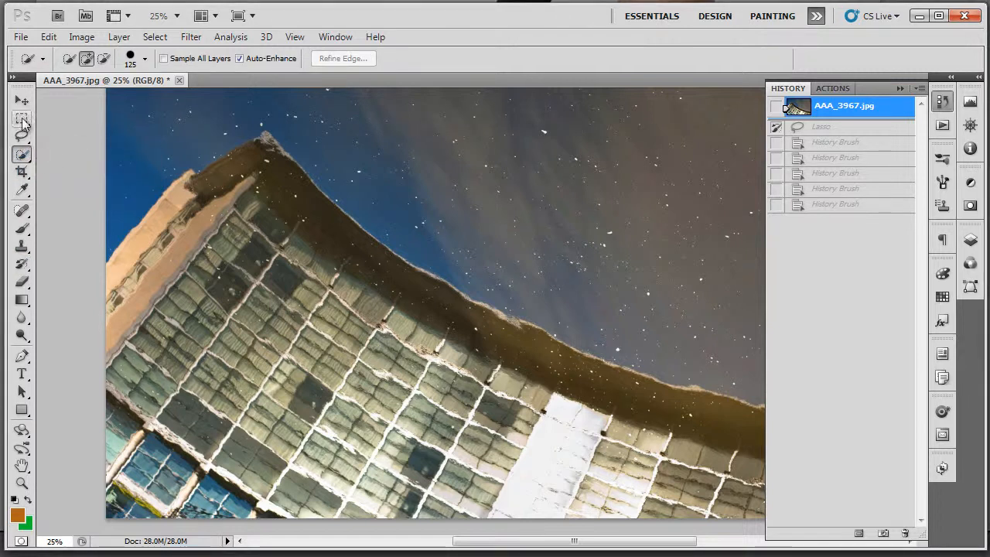
{"action": "left_click", "coordinate": [22, 121]}
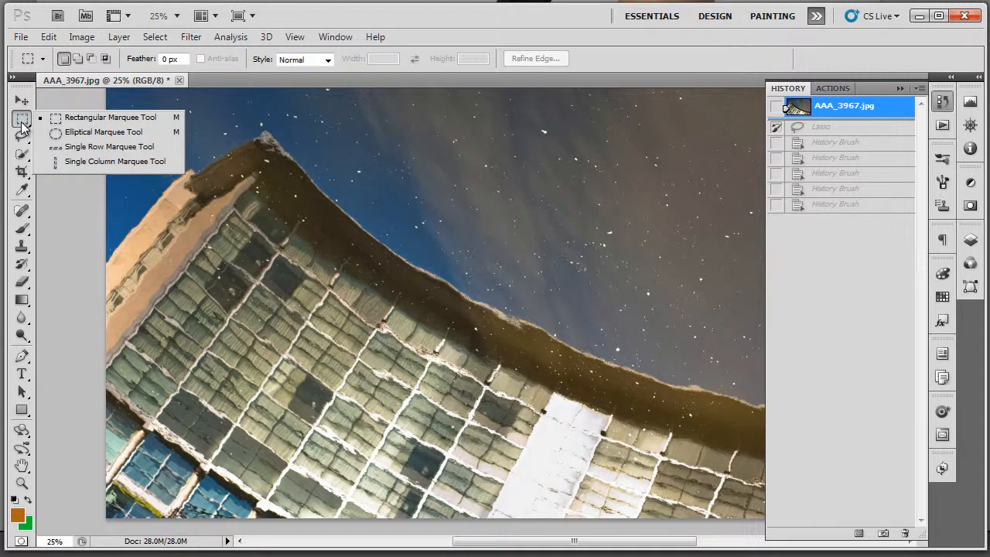
{"action": "left_click", "coordinate": [56, 120]}
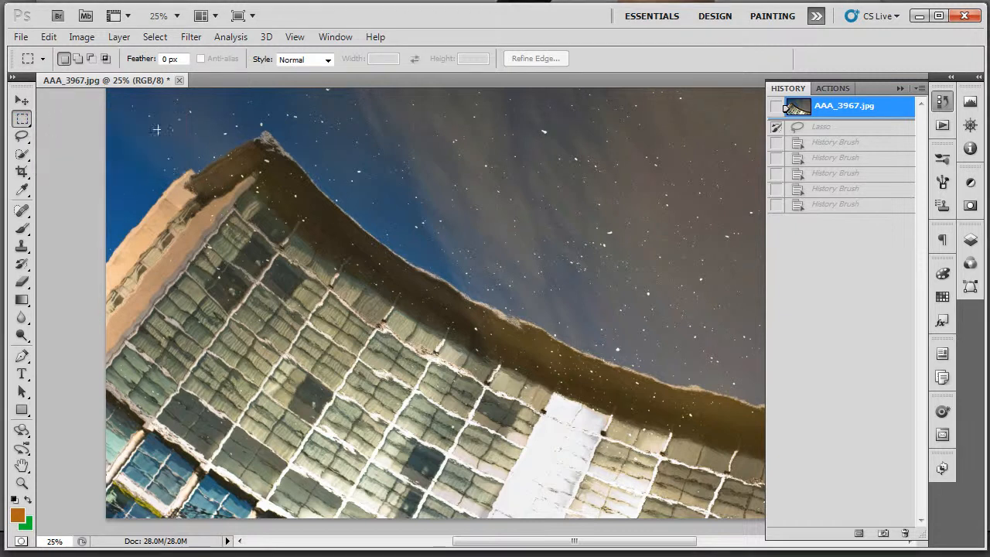
{"action": "left_click_drag", "start_coordinate": [259, 135], "coordinate": [727, 456]}
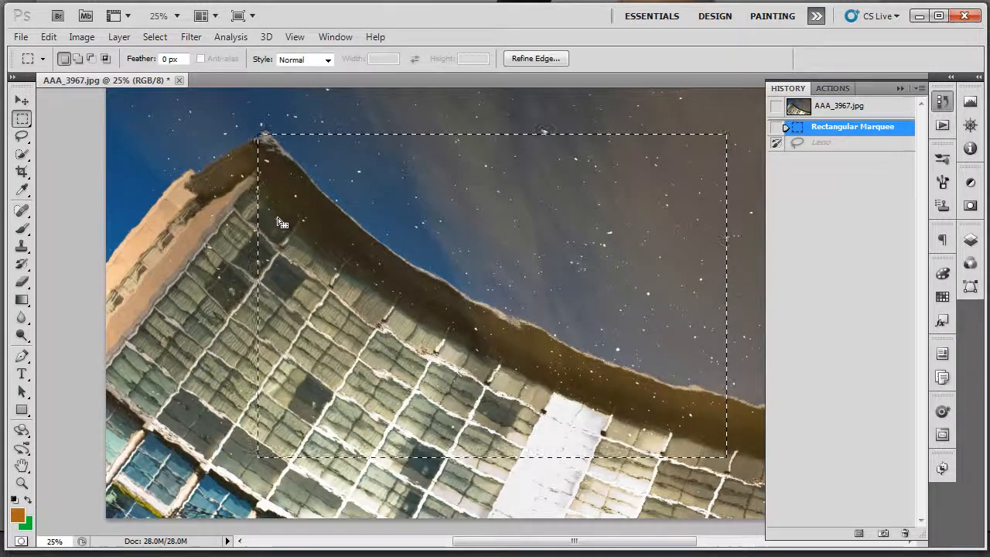
{"action": "left_click", "coordinate": [851, 109]}
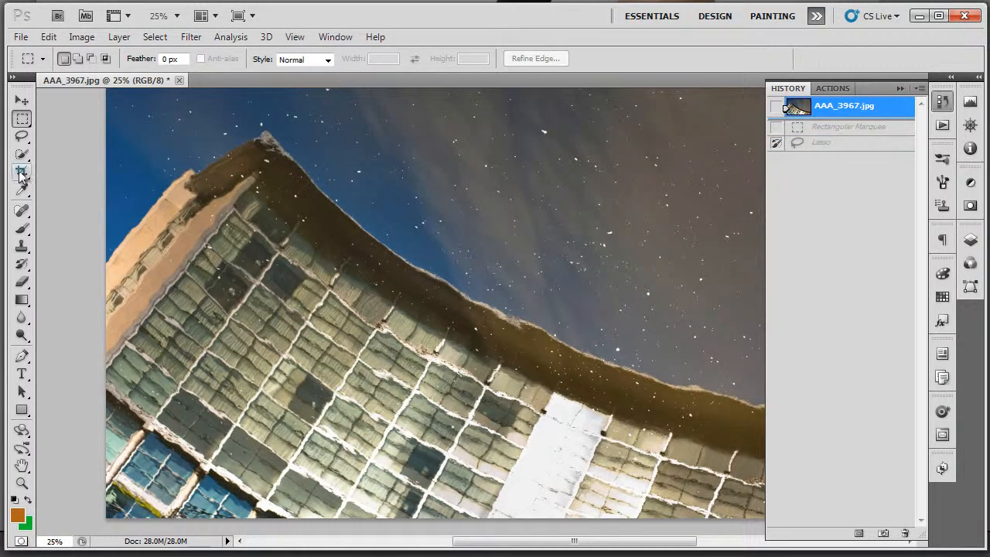
Select the building's facade from its peaked corner to the white panel with the Quick Selection tool
{"action": "left_click_drag", "start_coordinate": [21, 153], "coordinate": [54, 154]}
{"action": "mouse_move", "coordinate": [259, 150]}
{"action": "left_mouse_down"}
{"action": "mouse_move", "coordinate": [170, 214]}
{"action": "mouse_move", "coordinate": [143, 325]}
{"action": "mouse_move", "coordinate": [209, 240]}
{"action": "mouse_move", "coordinate": [303, 216]}
{"action": "mouse_move", "coordinate": [526, 357]}
{"action": "mouse_move", "coordinate": [492, 350]}
{"action": "mouse_move", "coordinate": [472, 395]}
{"action": "mouse_move", "coordinate": [386, 395]}
{"action": "mouse_move", "coordinate": [263, 363]}
{"action": "mouse_move", "coordinate": [230, 274]}
{"action": "left_mouse_up"}
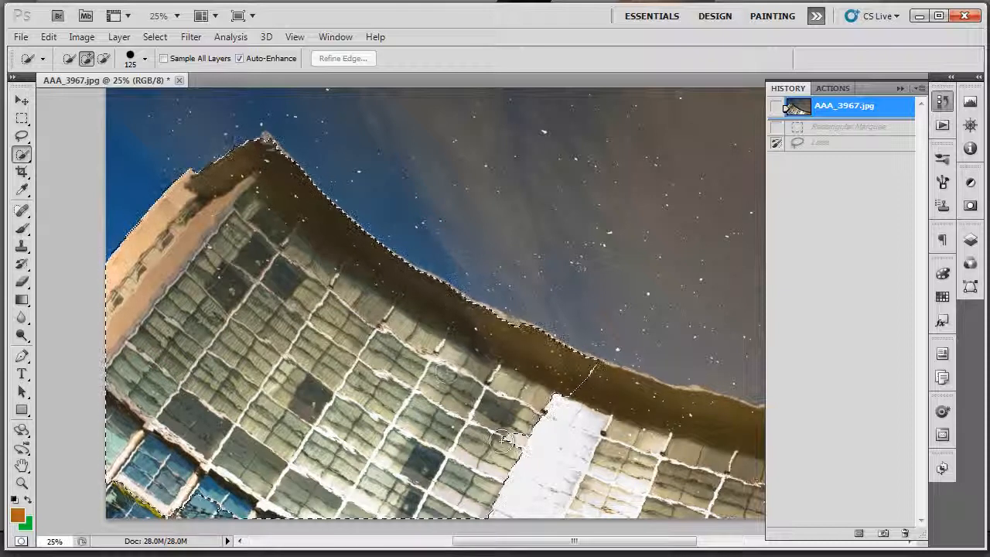
{"action": "left_click_drag", "start_coordinate": [313, 509], "coordinate": [313, 397]}
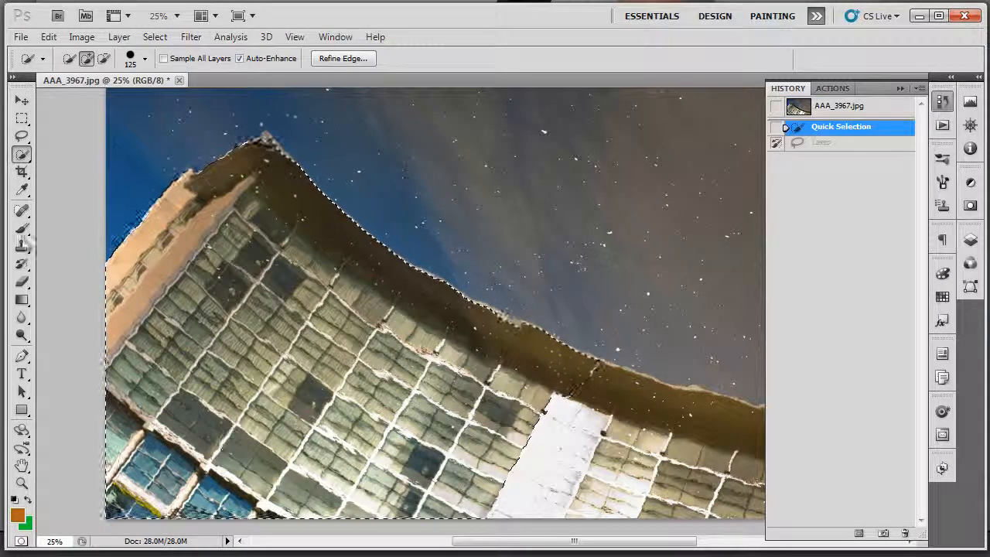
Darken the selected building with the History Brush in Multiply mode, using the Quick Selection state as the source
{"action": "left_click", "coordinate": [22, 264]}
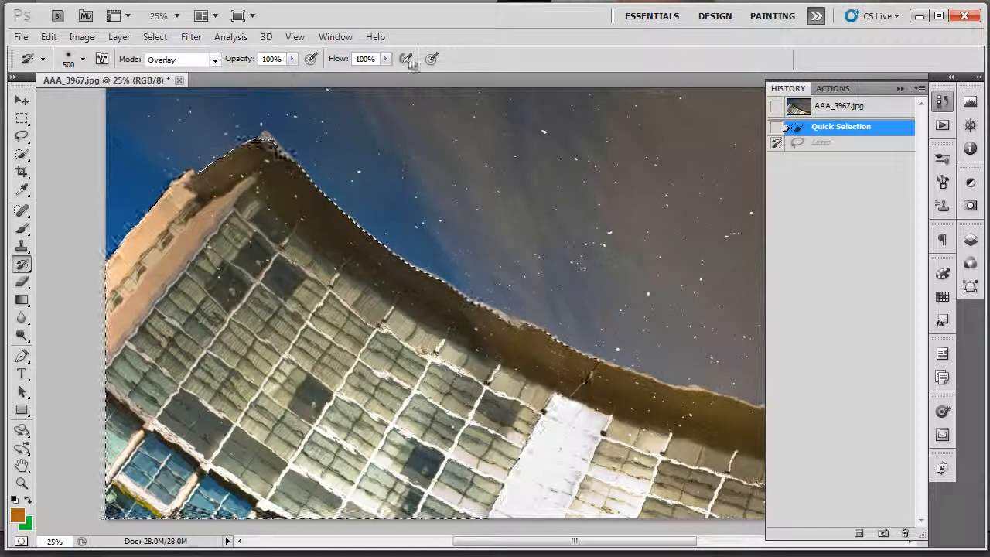
{"action": "left_click", "coordinate": [215, 65]}
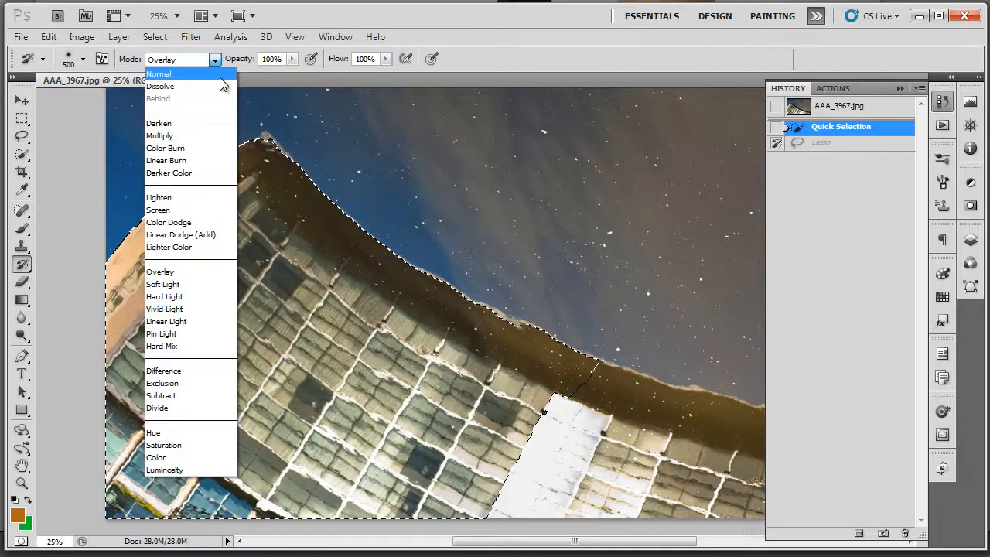
{"action": "left_click", "coordinate": [189, 137]}
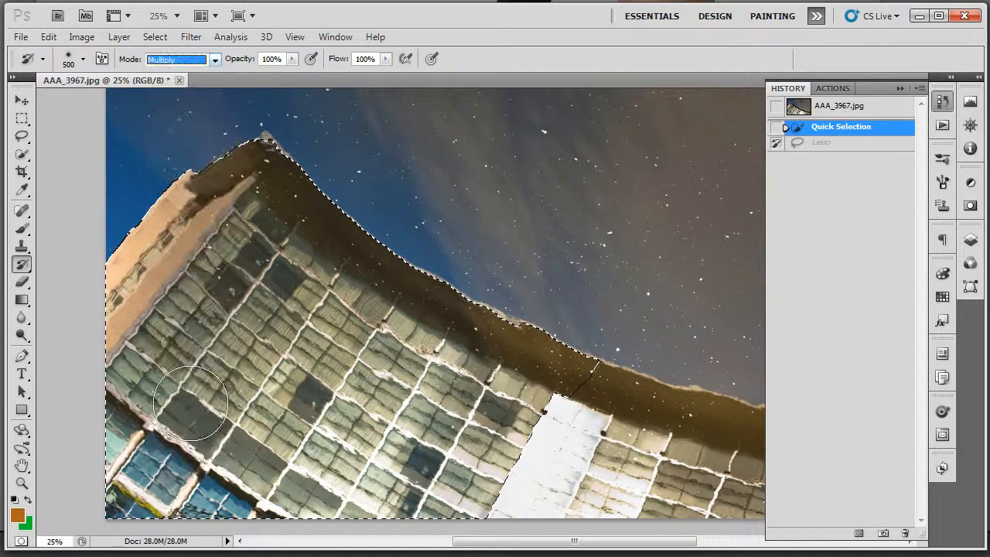
{"action": "left_click", "coordinate": [777, 130]}
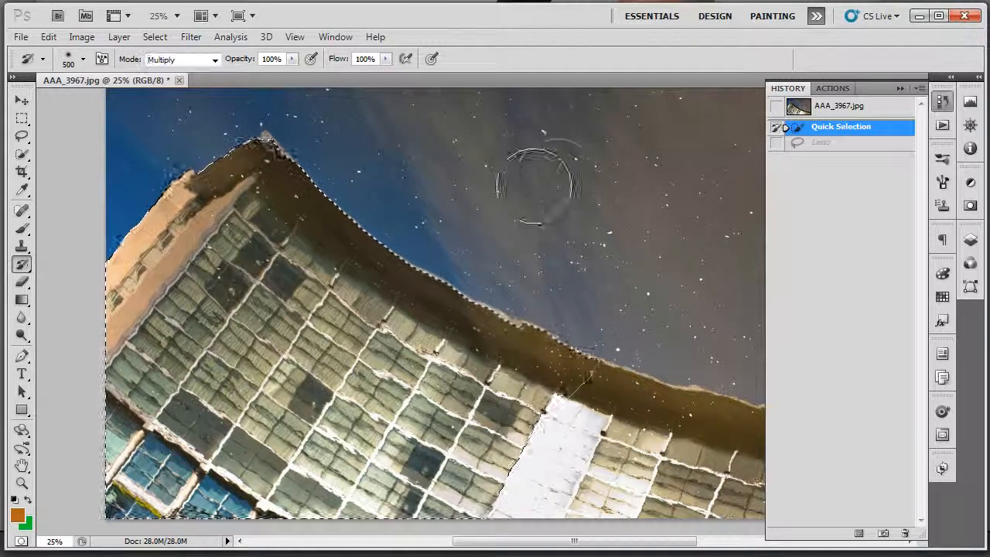
{"action": "mouse_move", "coordinate": [521, 179]}
{"action": "left_mouse_down"}
{"action": "mouse_move", "coordinate": [597, 179]}
{"action": "mouse_move", "coordinate": [550, 155]}
{"action": "mouse_move", "coordinate": [563, 173]}
{"action": "left_mouse_up"}
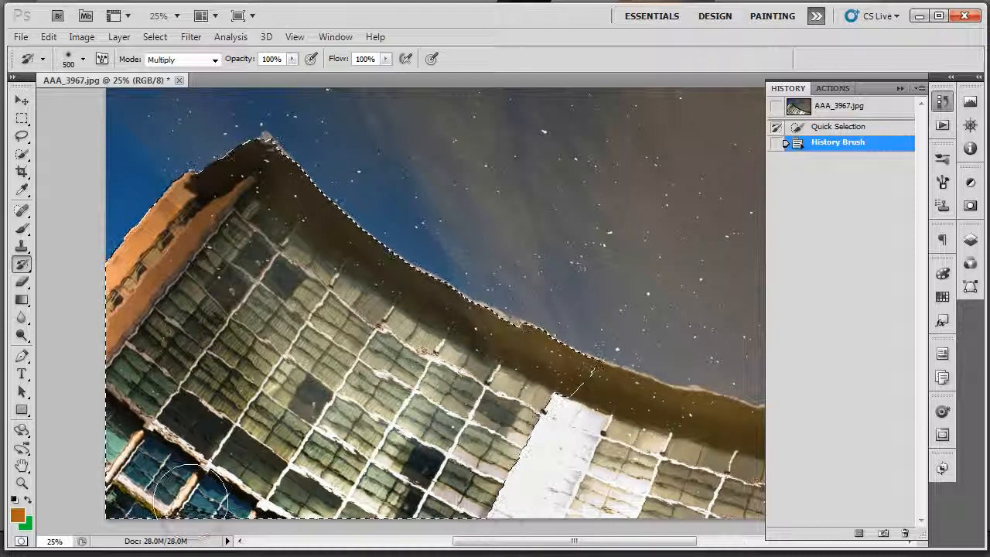
{"action": "left_click_drag", "start_coordinate": [188, 502], "coordinate": [495, 472]}
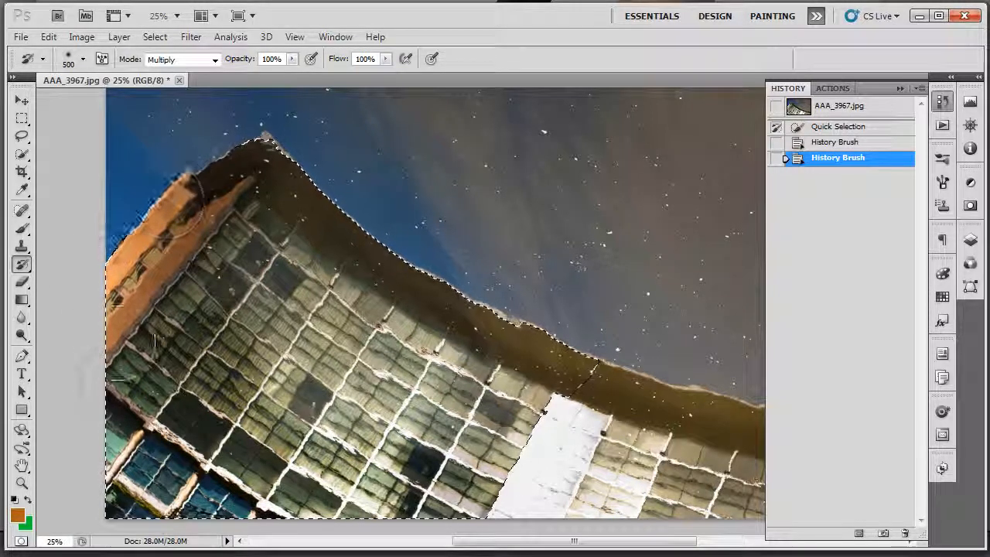
Fade an extra History Brush stroke at 100% opacity in Multiply mode, and return to the second History Brush state
{"action": "mouse_move", "coordinate": [626, 211]}
{"action": "left_mouse_down"}
{"action": "mouse_move", "coordinate": [624, 241]}
{"action": "mouse_move", "coordinate": [638, 228]}
{"action": "mouse_move", "coordinate": [687, 208]}
{"action": "left_mouse_up"}
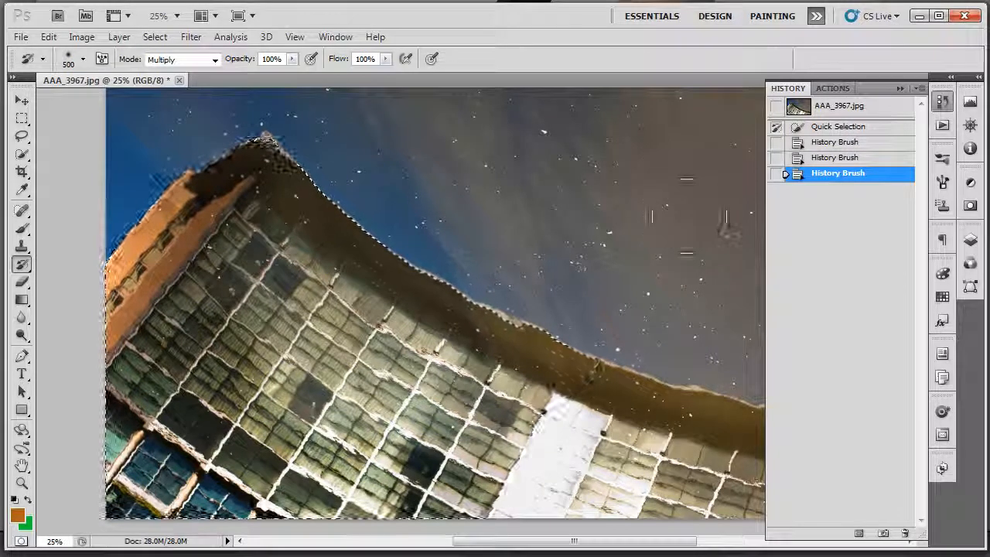
{"action": "left_click", "coordinate": [49, 43]}
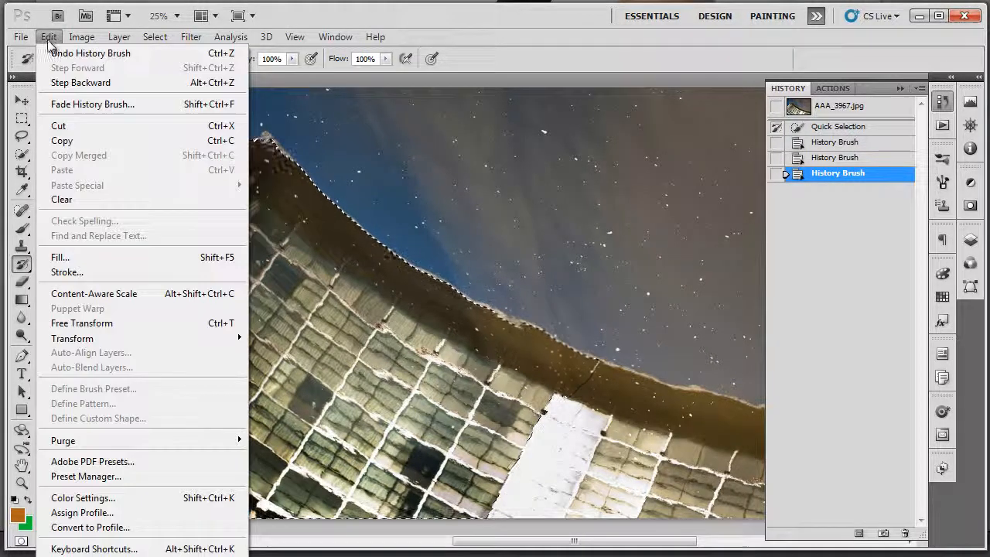
{"action": "left_click", "coordinate": [58, 104]}
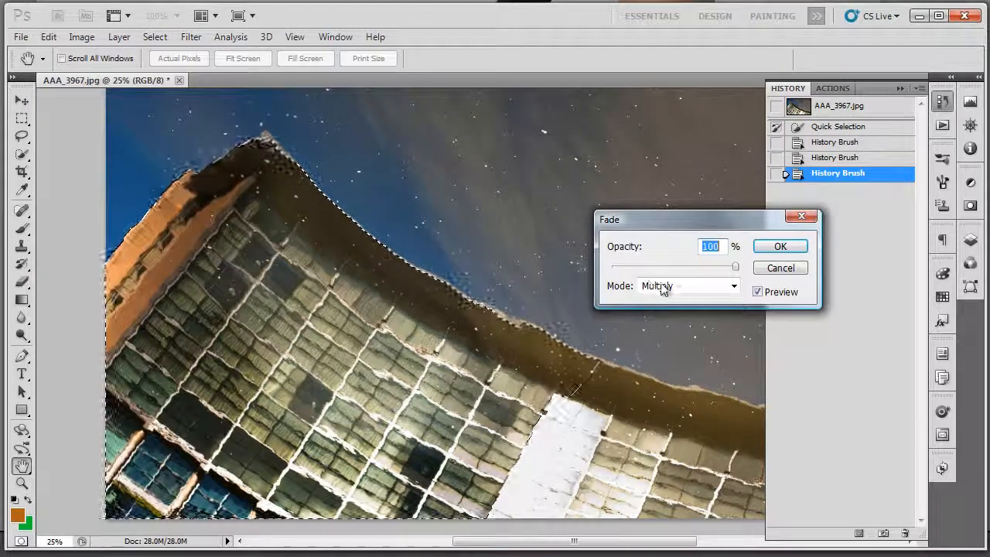
{"action": "mouse_move", "coordinate": [738, 271]}
{"action": "left_mouse_down"}
{"action": "mouse_move", "coordinate": [632, 270]}
{"action": "mouse_move", "coordinate": [743, 281]}
{"action": "left_mouse_up"}
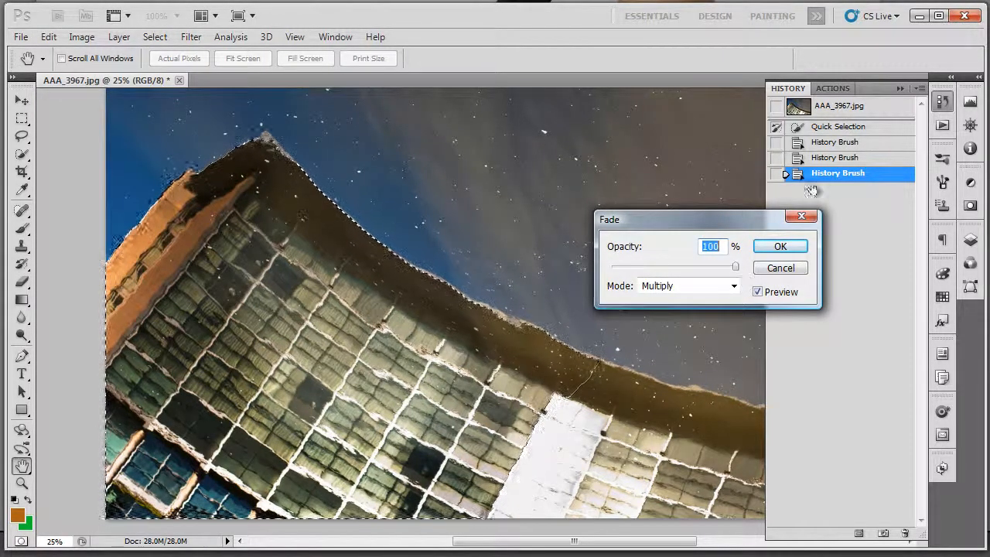
{"action": "left_click", "coordinate": [782, 247]}
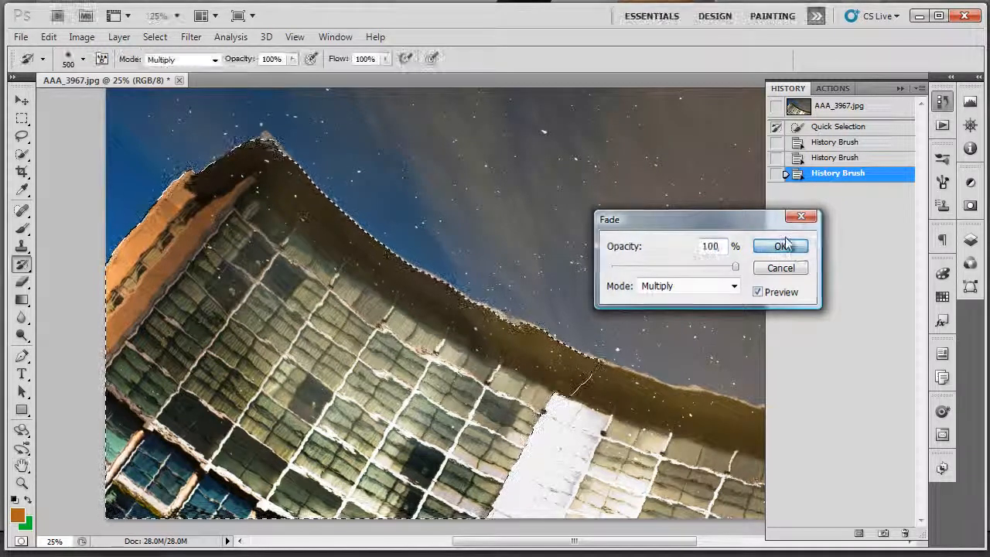
{"action": "left_click", "coordinate": [833, 143]}
{"action": "left_click", "coordinate": [830, 161]}
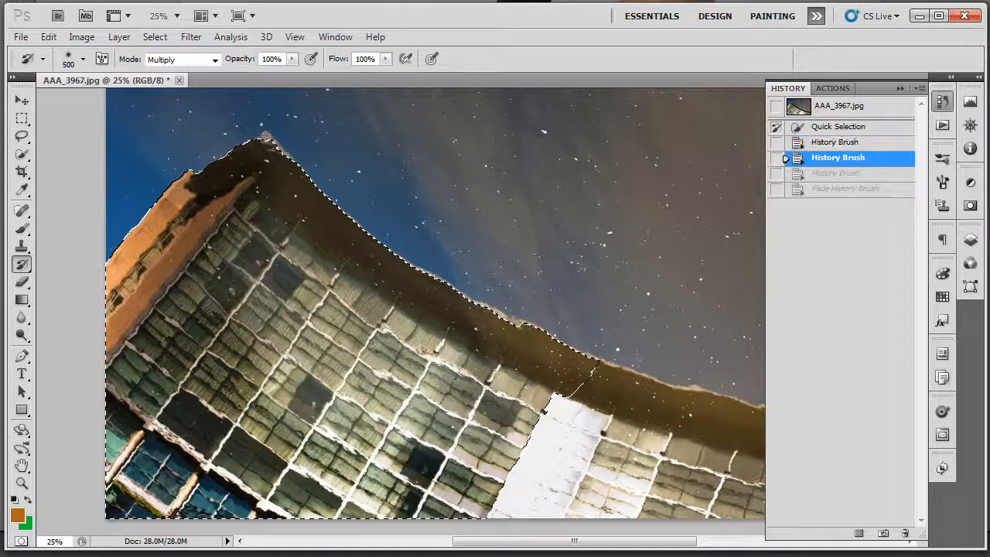
{"action": "left_click", "coordinate": [49, 37]}
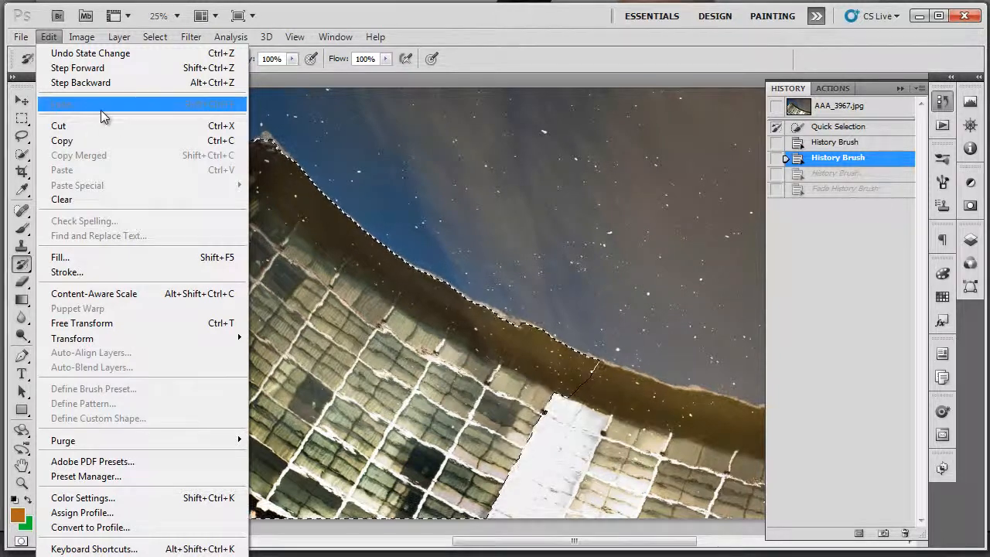
{"action": "left_click", "coordinate": [424, 193]}
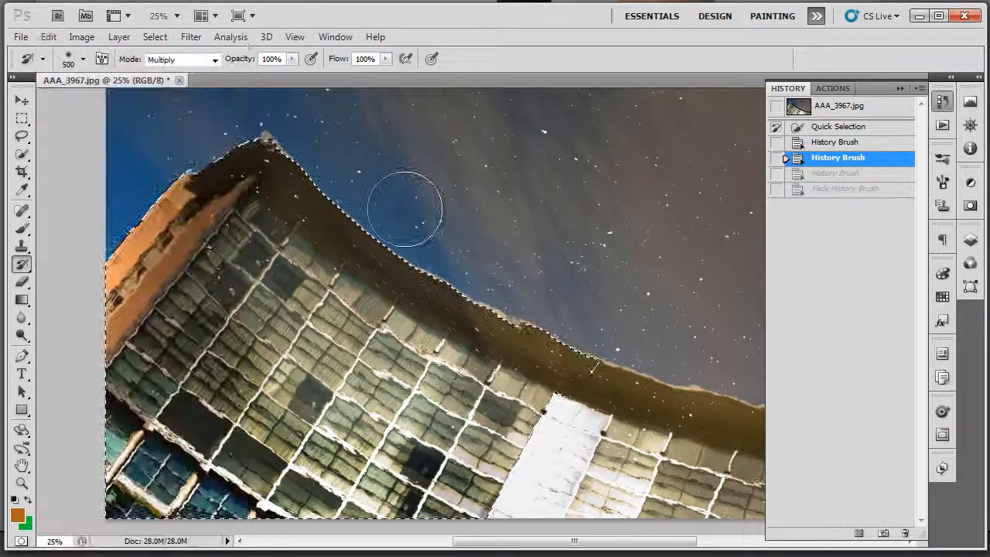
Return to the Quick Selection state and paint the selected building with the History Brush in Hard Light mode
{"action": "left_click", "coordinate": [835, 126]}
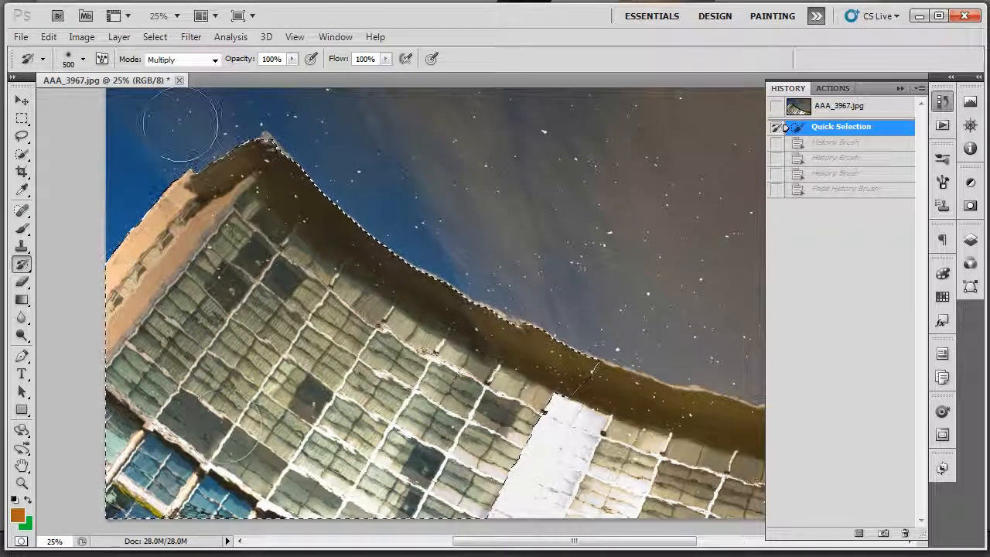
{"action": "left_click", "coordinate": [215, 60]}
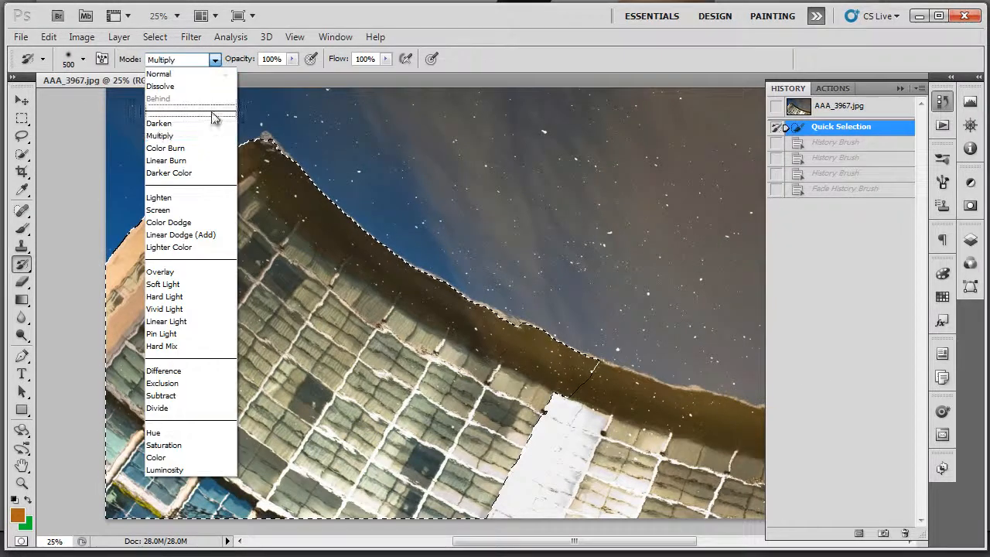
{"action": "left_click", "coordinate": [206, 297]}
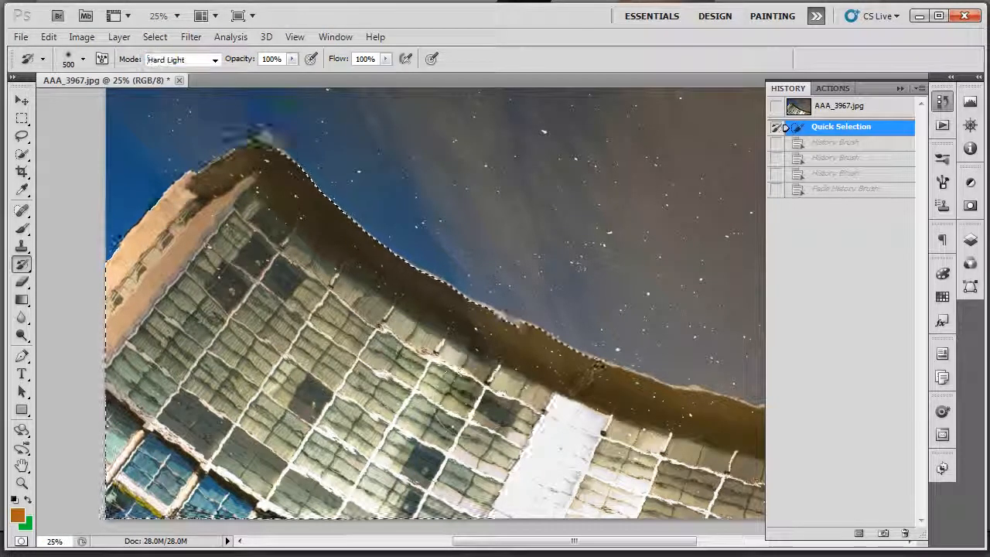
{"action": "mouse_move", "coordinate": [245, 229]}
{"action": "left_mouse_down"}
{"action": "mouse_move", "coordinate": [158, 344]}
{"action": "mouse_move", "coordinate": [298, 372]}
{"action": "left_mouse_up"}
{"action": "mouse_move", "coordinate": [313, 404]}
{"action": "left_mouse_down"}
{"action": "mouse_move", "coordinate": [329, 418]}
{"action": "mouse_move", "coordinate": [371, 410]}
{"action": "mouse_move", "coordinate": [418, 433]}
{"action": "mouse_move", "coordinate": [479, 442]}
{"action": "left_mouse_up"}
{"action": "left_click_drag", "start_coordinate": [449, 494], "coordinate": [253, 439]}
{"action": "mouse_move", "coordinate": [166, 492]}
{"action": "left_mouse_down"}
{"action": "mouse_move", "coordinate": [135, 449]}
{"action": "mouse_move", "coordinate": [147, 399]}
{"action": "left_mouse_up"}
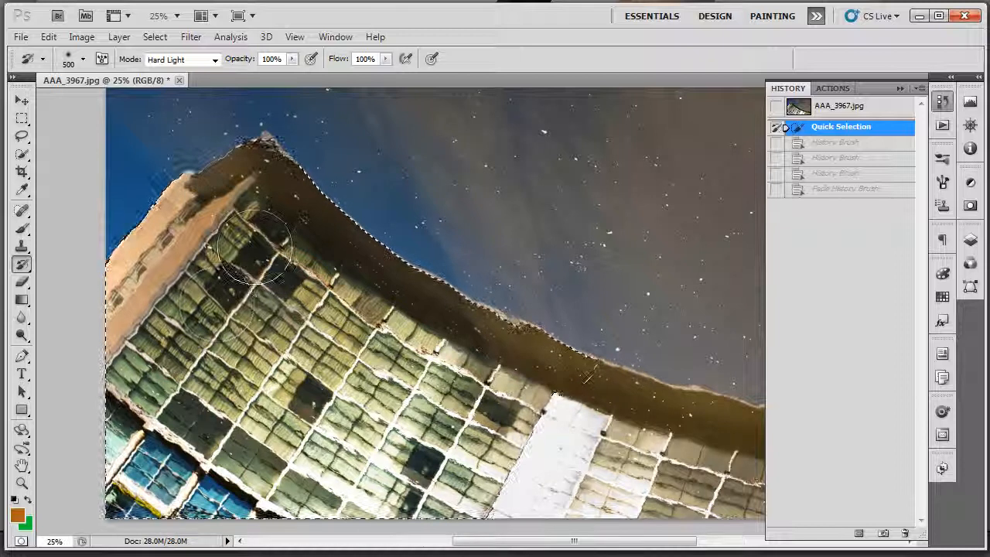
{"action": "mouse_move", "coordinate": [482, 410]}
{"action": "left_mouse_down"}
{"action": "mouse_move", "coordinate": [460, 495]}
{"action": "mouse_move", "coordinate": [440, 512]}
{"action": "mouse_move", "coordinate": [529, 491]}
{"action": "left_mouse_up"}
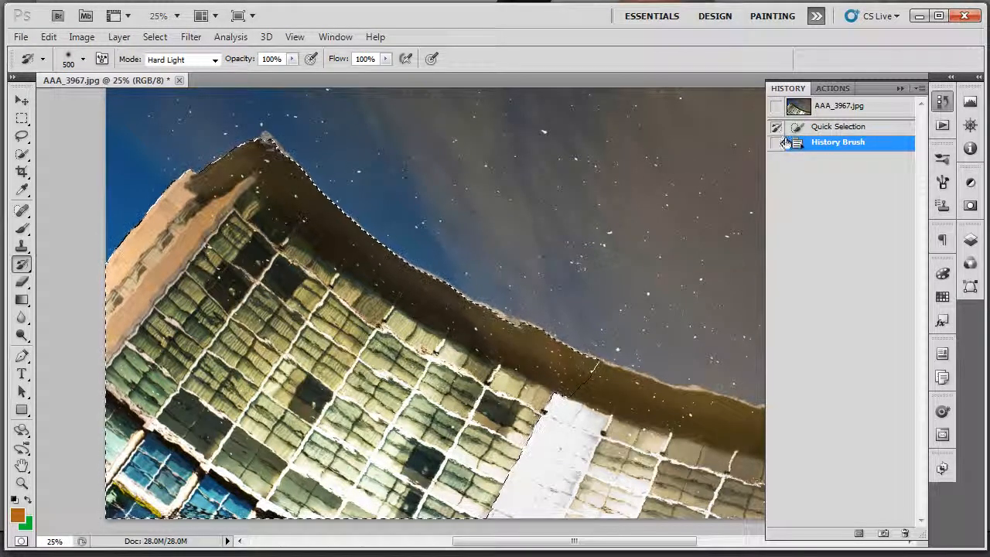
From the Quick Selection state, paint the selected building with the History Brush in Luminosity mode, using the Hard Light stroke's state as the source
{"action": "left_click", "coordinate": [779, 146]}
{"action": "left_click", "coordinate": [836, 107]}
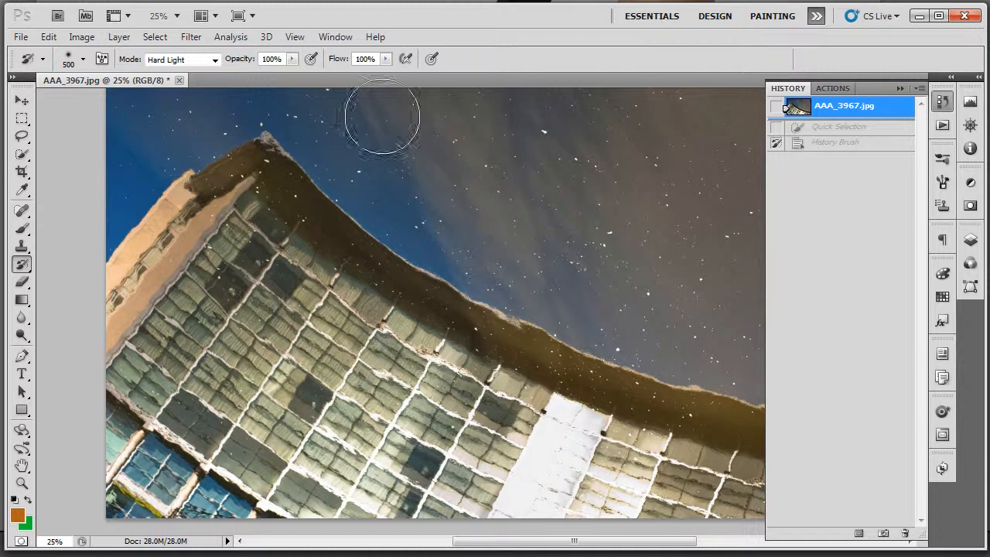
{"action": "left_click", "coordinate": [215, 60]}
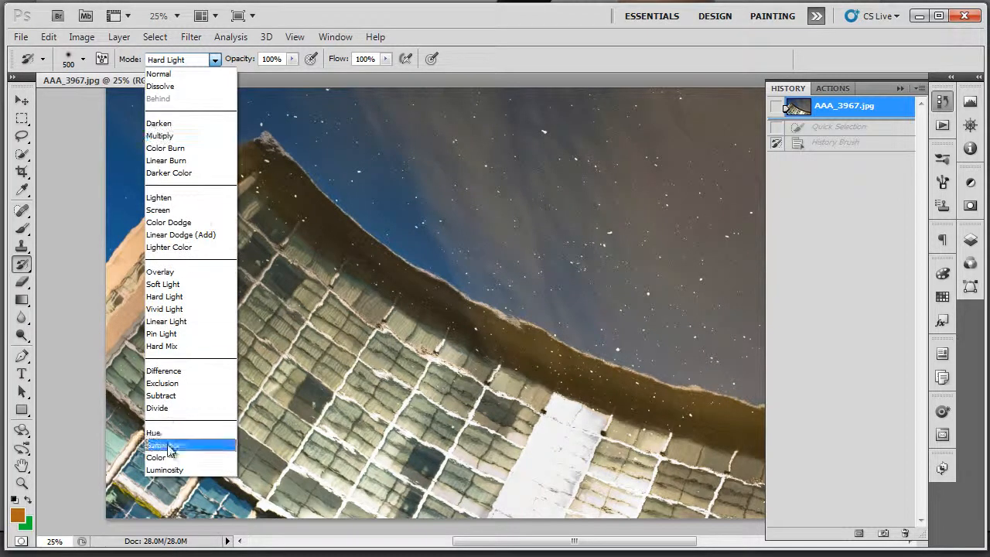
{"action": "left_click", "coordinate": [164, 471]}
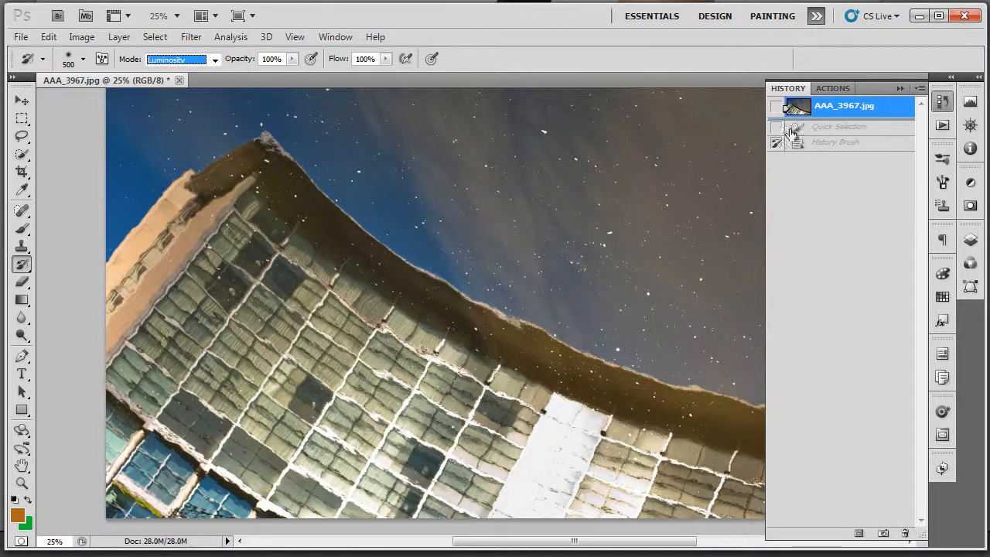
{"action": "left_click", "coordinate": [778, 130]}
{"action": "left_click", "coordinate": [778, 143]}
{"action": "left_click", "coordinate": [823, 130]}
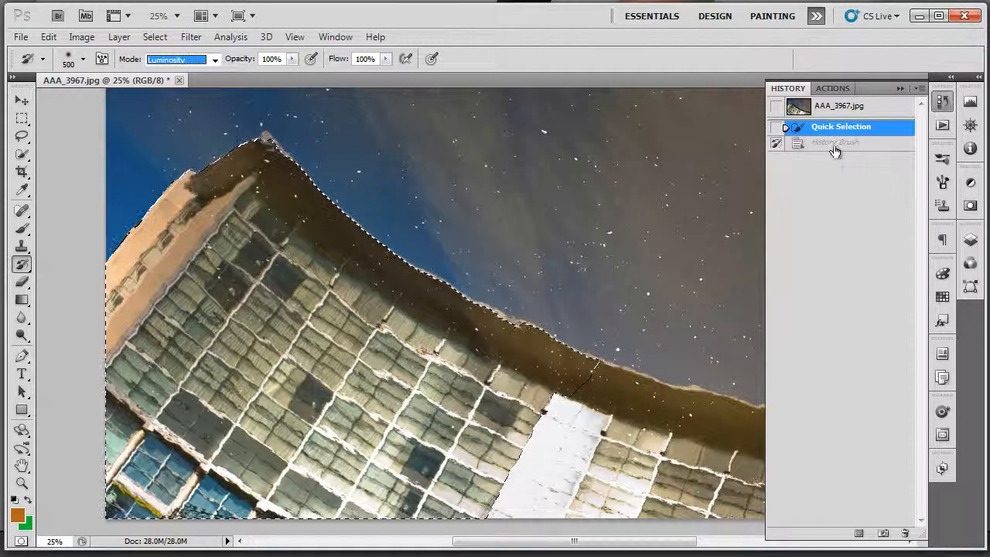
{"action": "mouse_move", "coordinate": [294, 253]}
{"action": "left_mouse_down"}
{"action": "mouse_move", "coordinate": [254, 222]}
{"action": "mouse_move", "coordinate": [266, 248]}
{"action": "mouse_move", "coordinate": [317, 275]}
{"action": "left_mouse_up"}
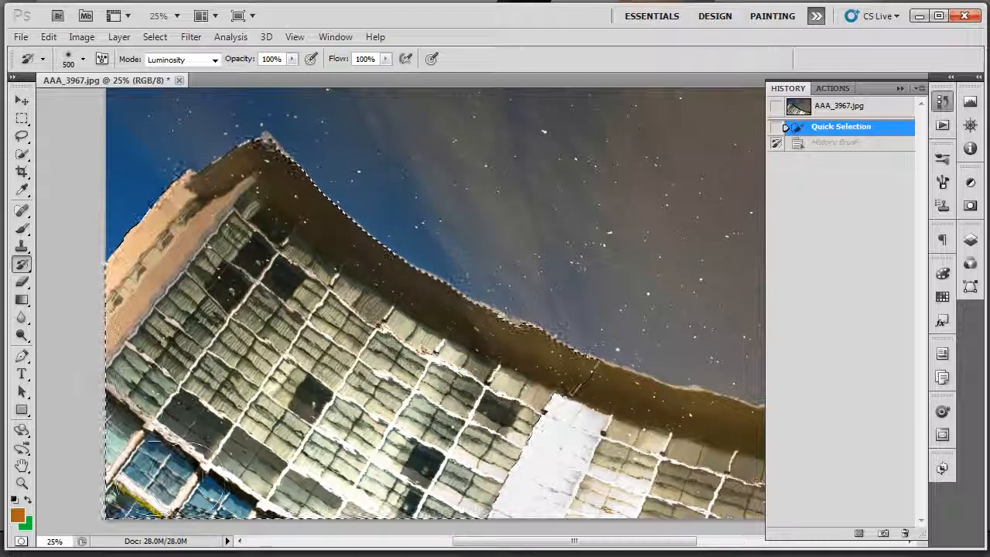
{"action": "left_click_drag", "start_coordinate": [142, 366], "coordinate": [154, 356]}
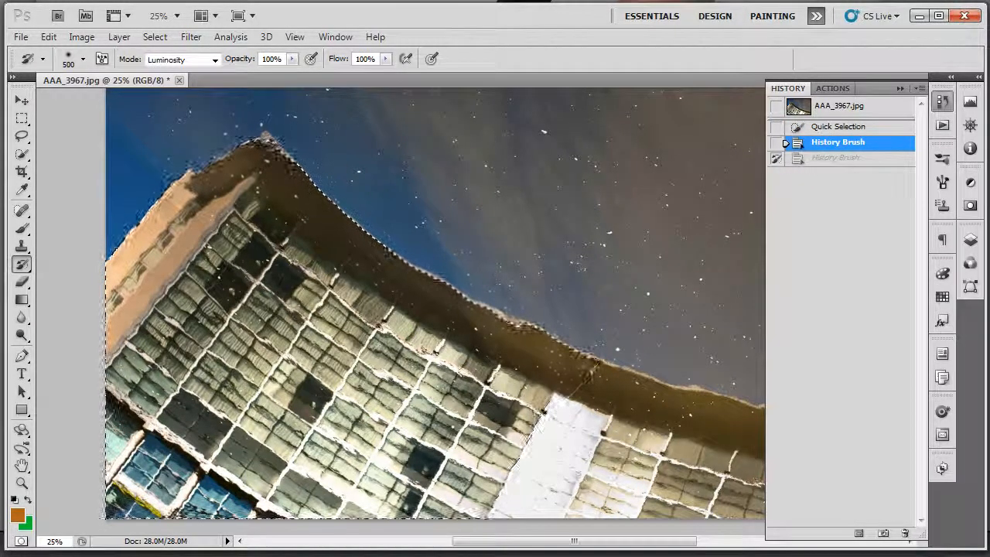
Compare the Quick Selection, Luminosity and Hard Light history states, ending on the Luminosity stroke
{"action": "left_click", "coordinate": [839, 129]}
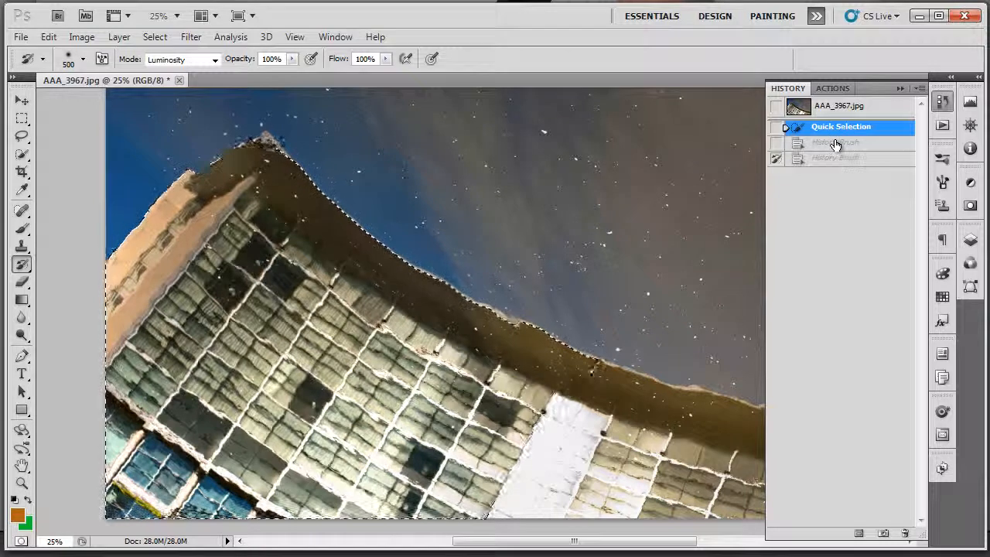
{"action": "left_click", "coordinate": [835, 144]}
{"action": "left_click", "coordinate": [831, 160]}
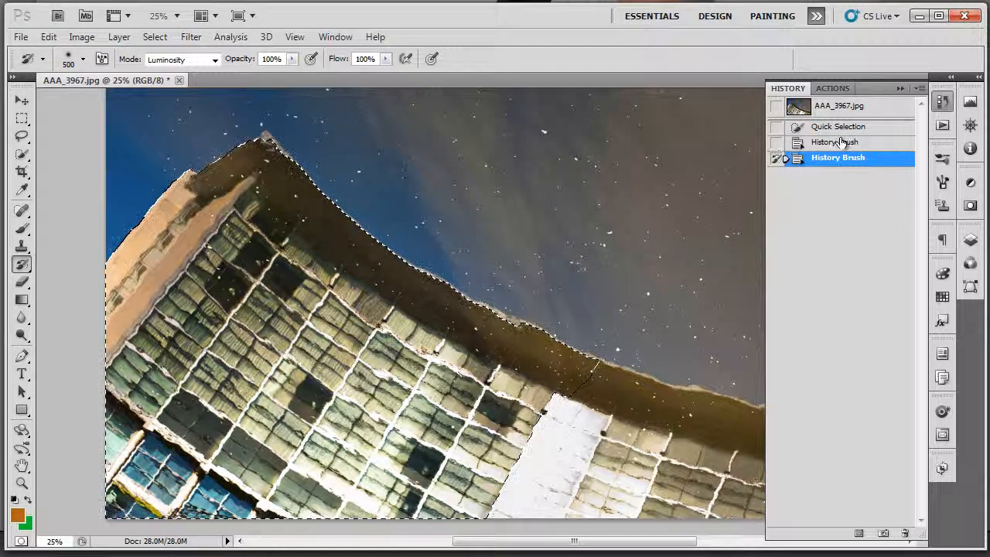
{"action": "left_click", "coordinate": [842, 142]}
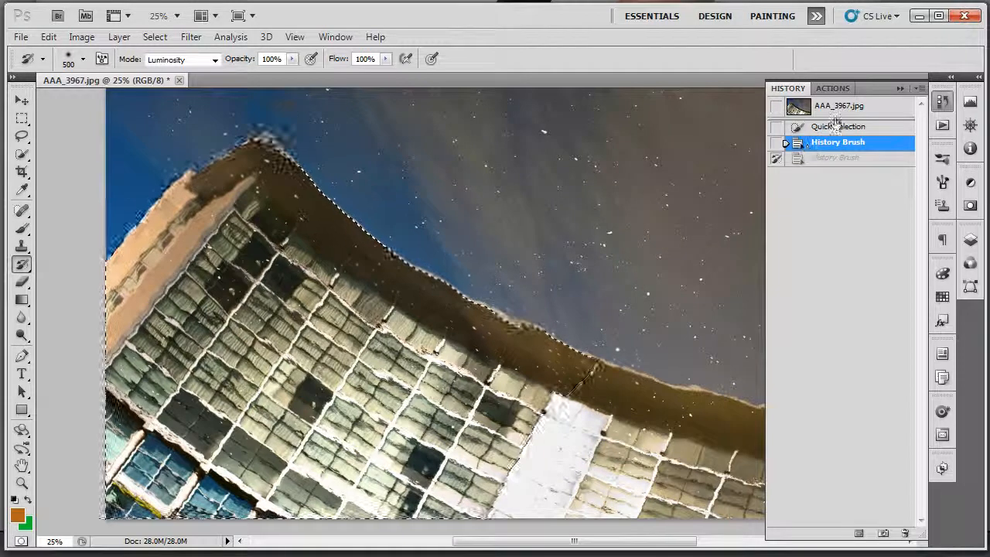
Add to the selection near the building's peaked corner with the Quick Selection tool, and check whether the Fade command is available
{"action": "left_click", "coordinate": [21, 135]}
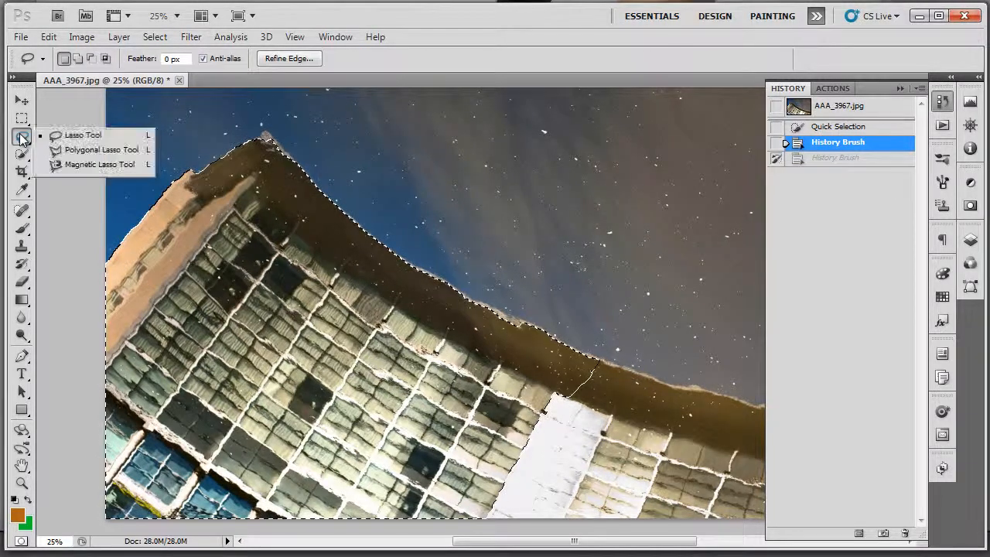
{"action": "left_click", "coordinate": [22, 120]}
{"action": "left_click", "coordinate": [21, 153]}
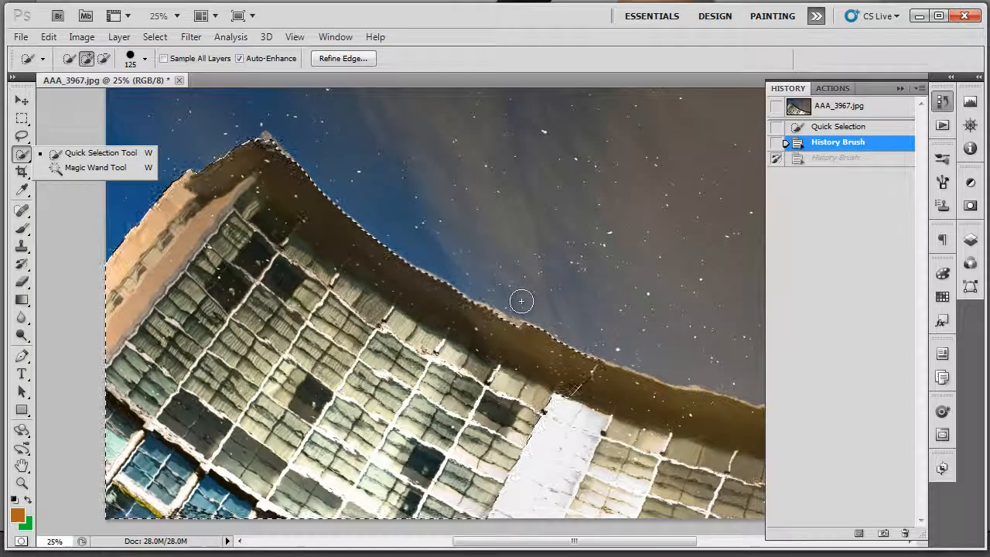
{"action": "left_click", "coordinate": [225, 160]}
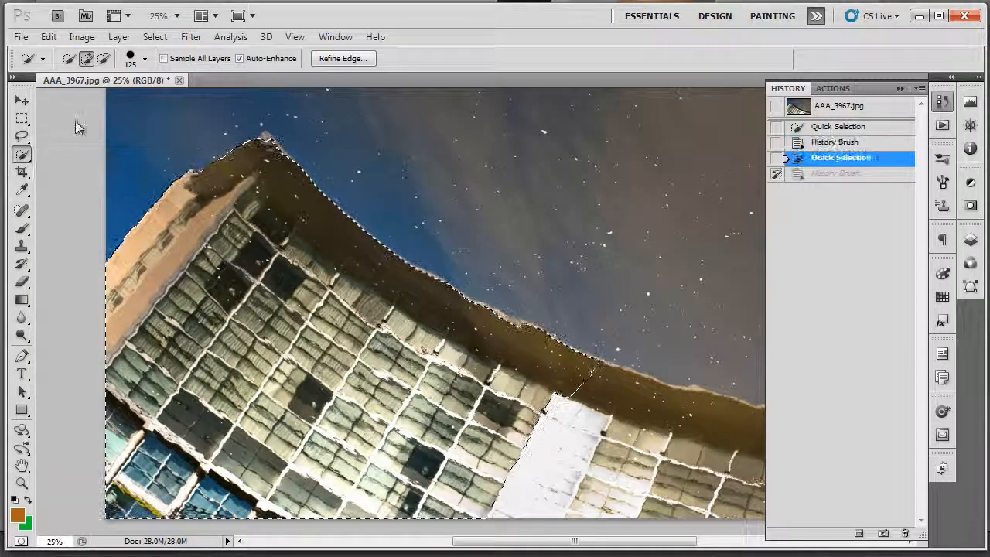
{"action": "left_click", "coordinate": [50, 38]}
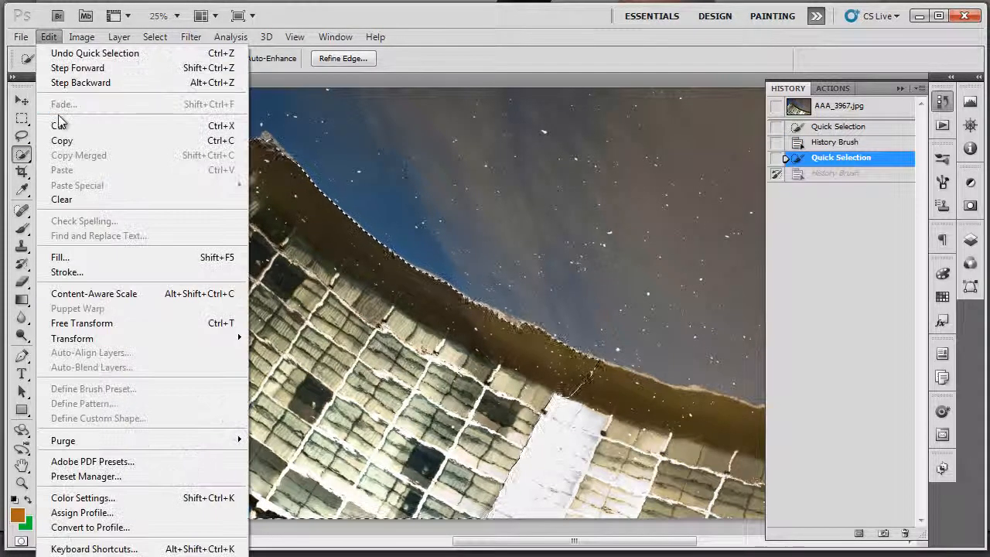
{"action": "left_click", "coordinate": [465, 65]}
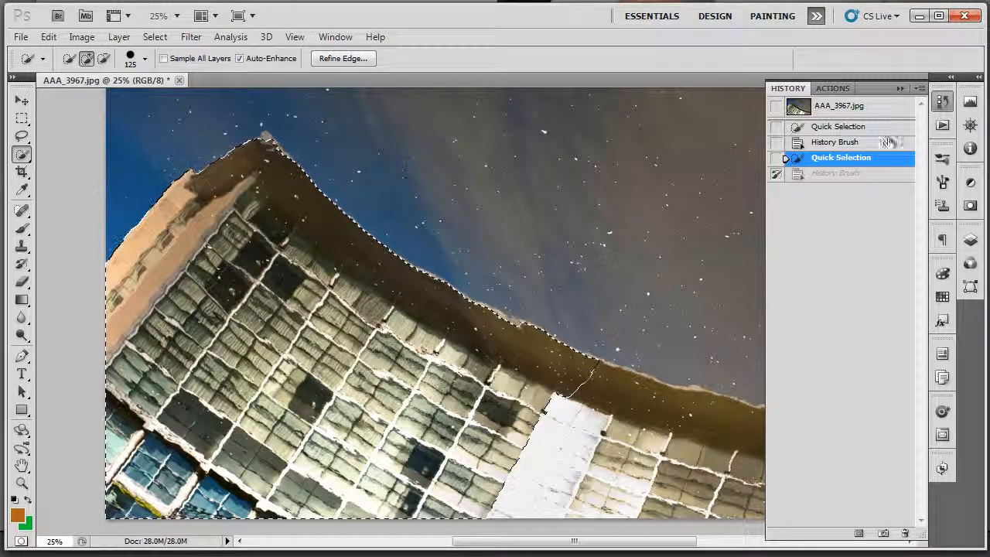
View the Hard Light result, the first Quick Selection state and the Luminosity result in turn
{"action": "left_click", "coordinate": [838, 175]}
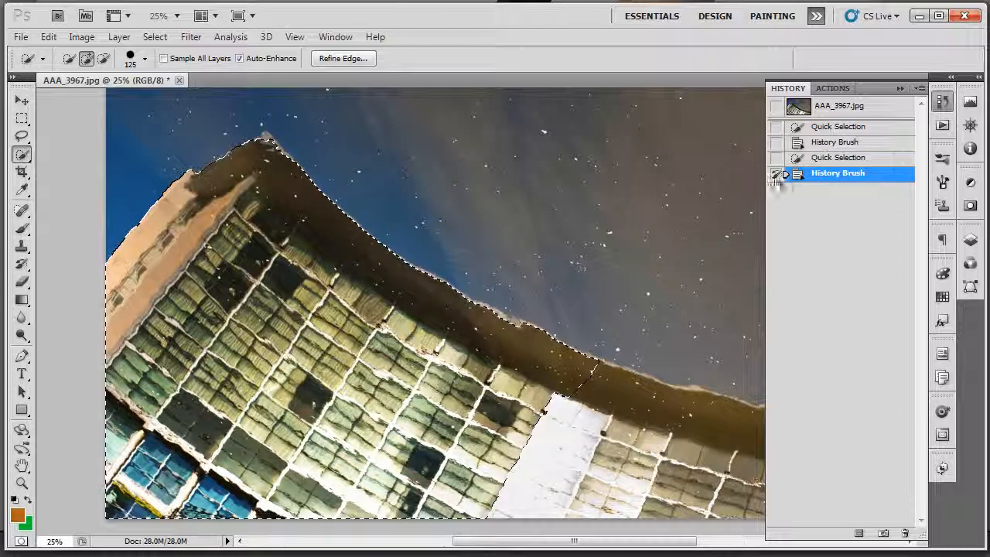
{"action": "left_click", "coordinate": [827, 128]}
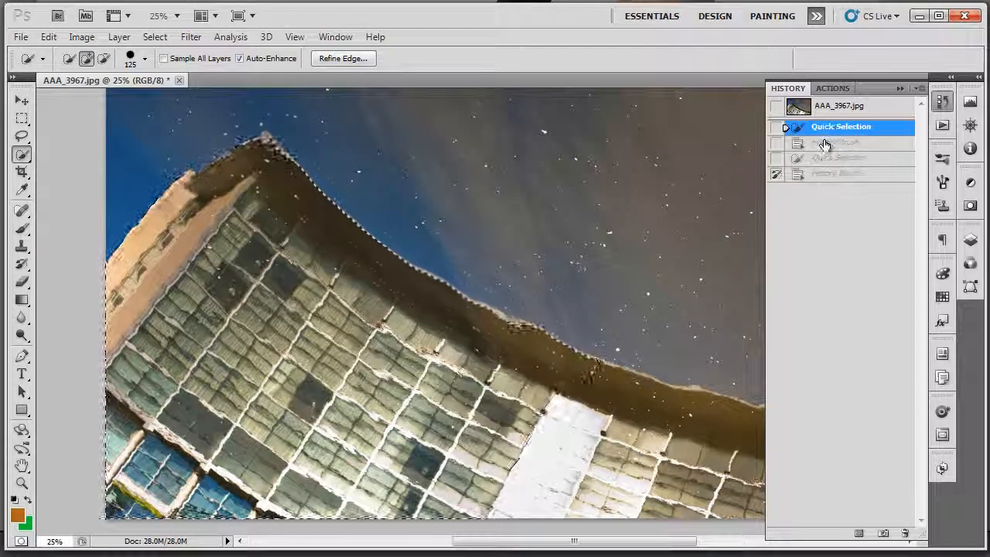
{"action": "left_click", "coordinate": [823, 143]}
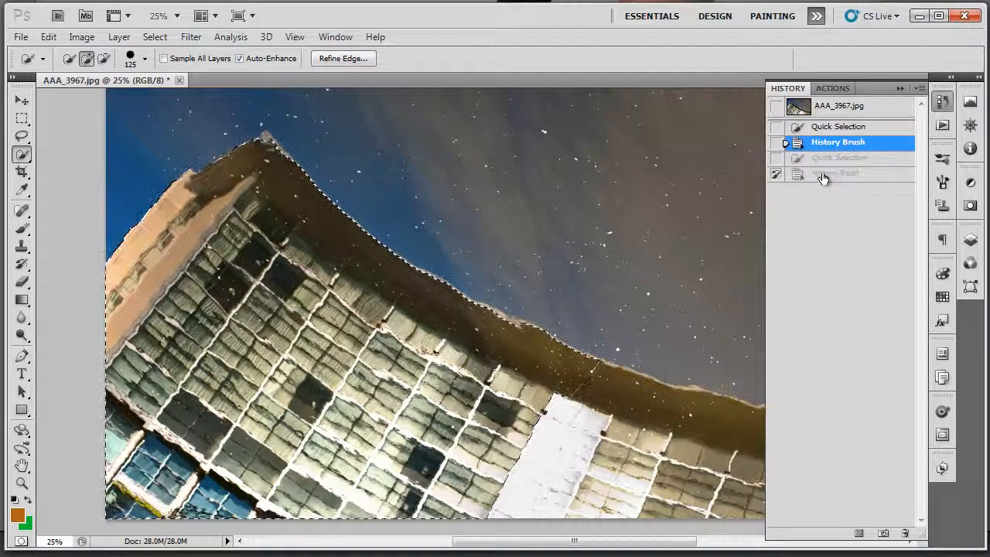